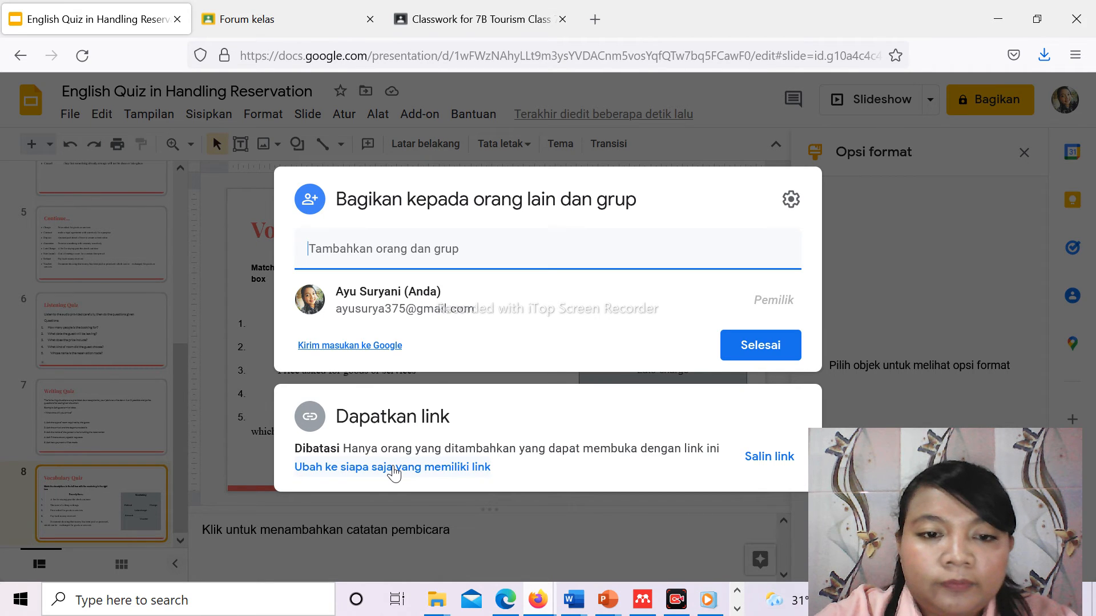
# - Share the presentation with anyone who has the link as view-only (Pengakses lihat-saja) and copy its link
pyautogui.click(393, 473)
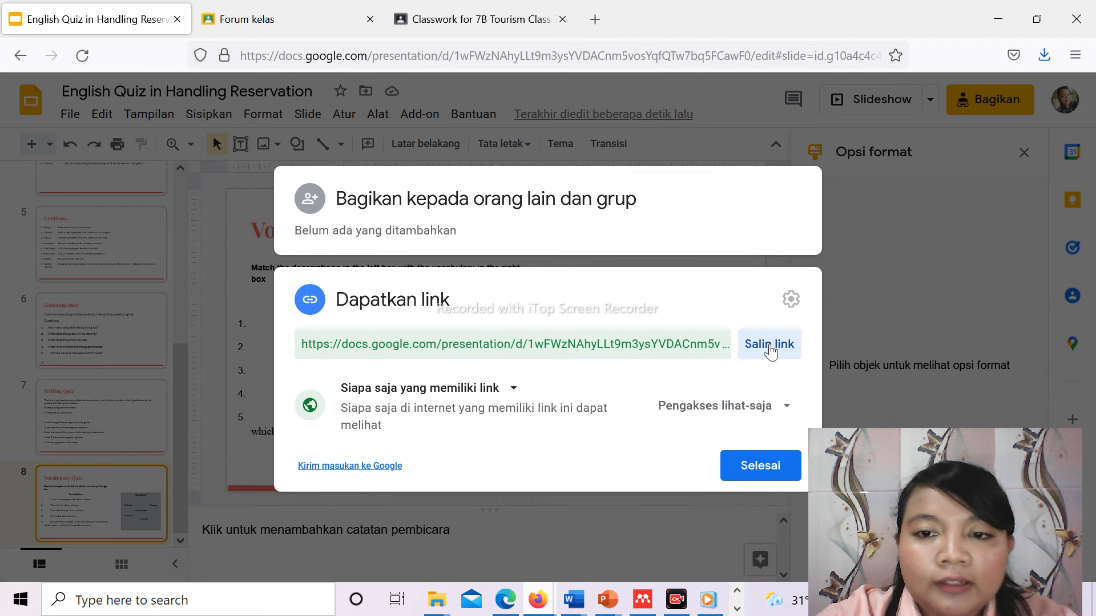
pyautogui.click(770, 345)
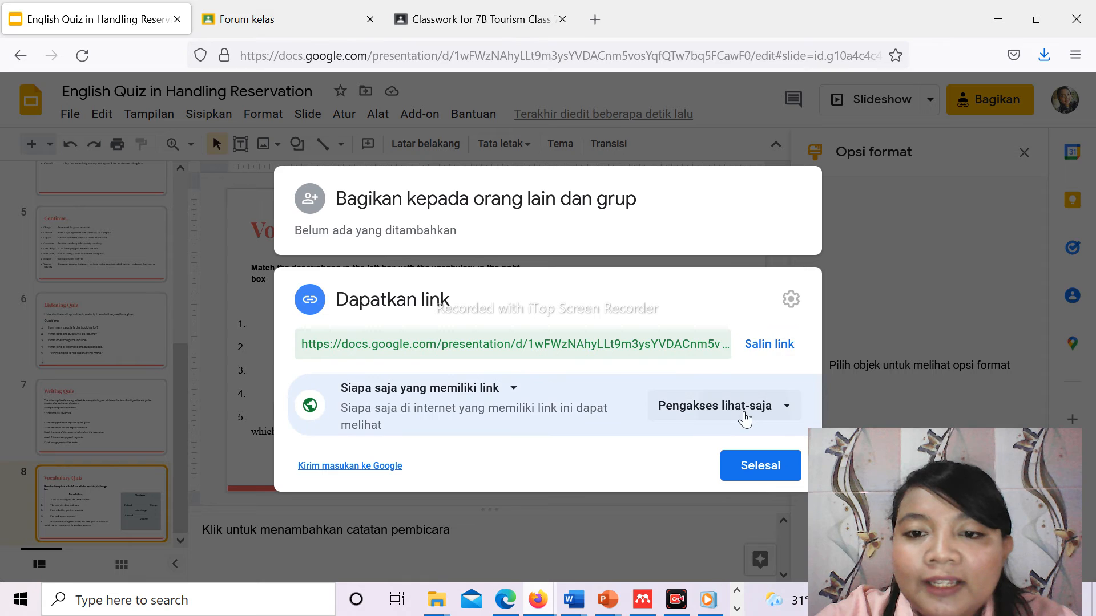
pyautogui.click(745, 417)
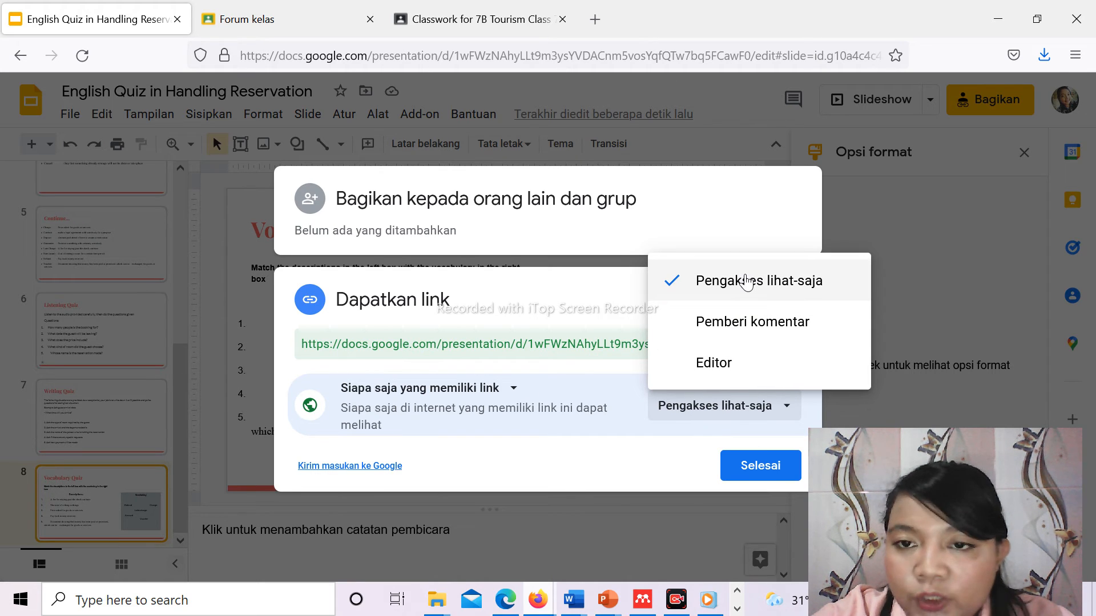
pyautogui.click(747, 281)
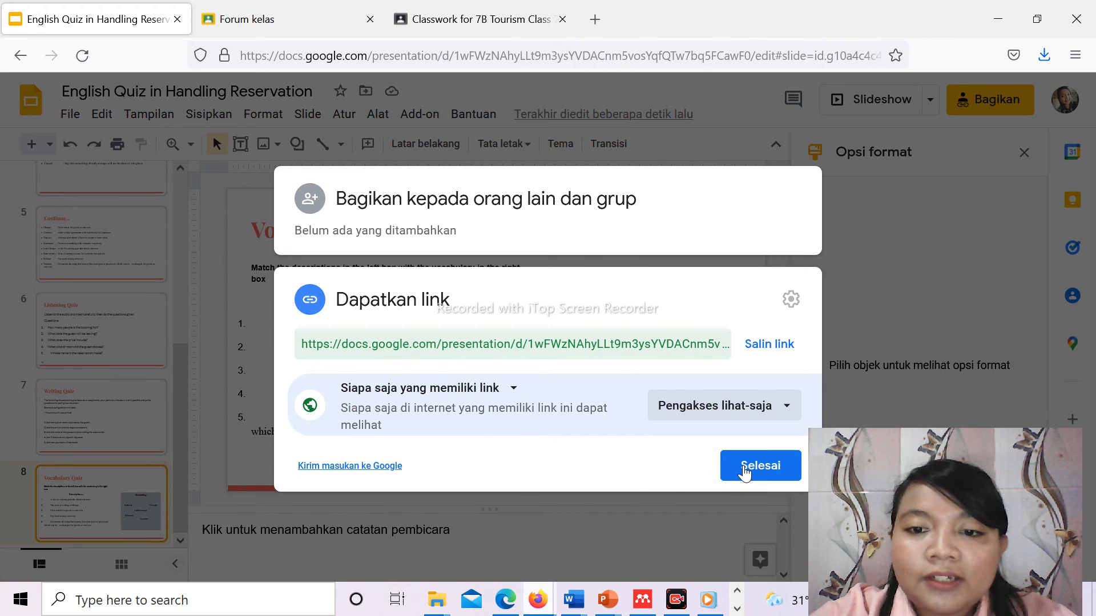
pyautogui.click(745, 471)
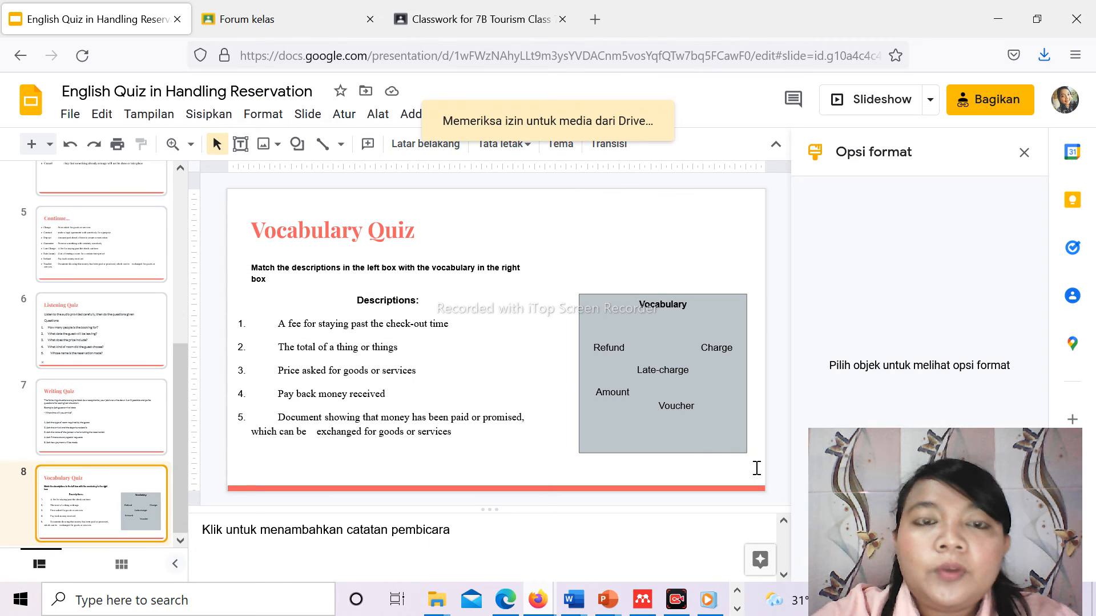
# - Switch to Google Classroom, close the blank assignment form and view the 7B Tourism Class stream
pyautogui.click(469, 12)
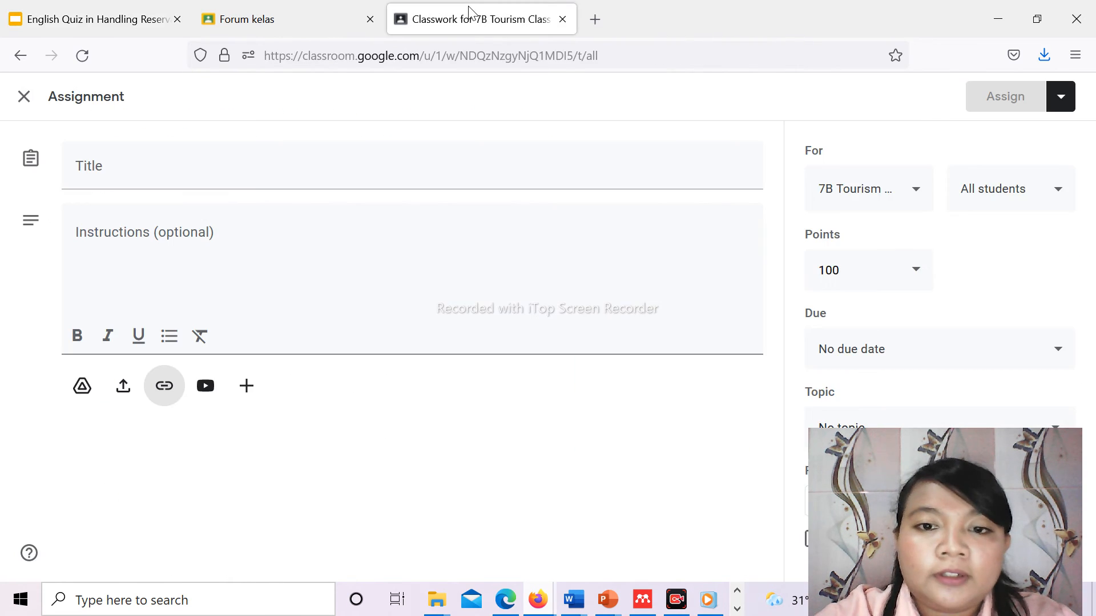
pyautogui.click(24, 97)
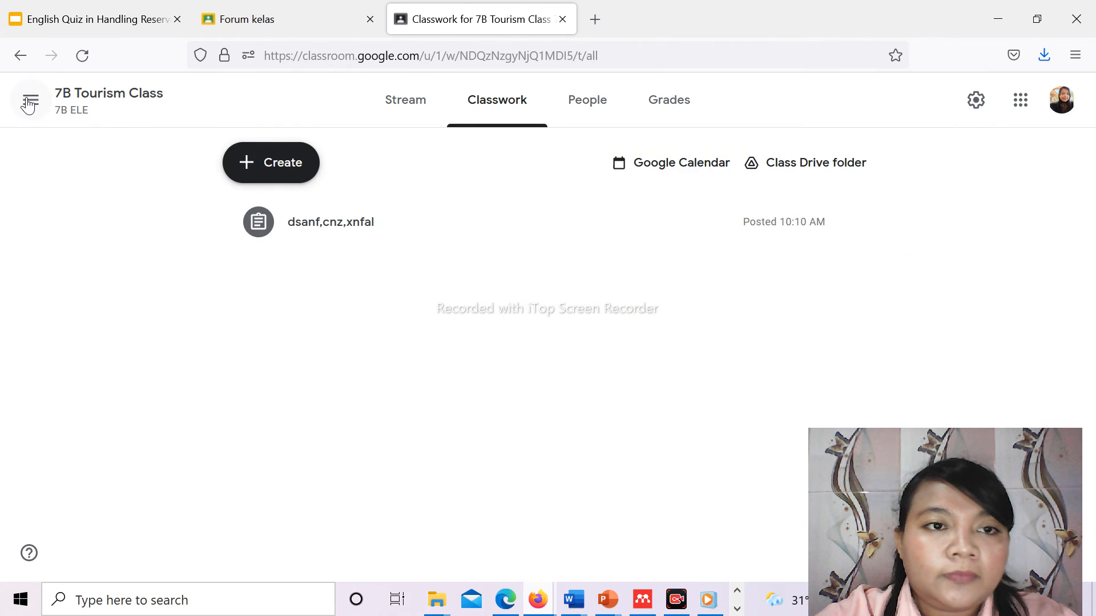
pyautogui.click(17, 58)
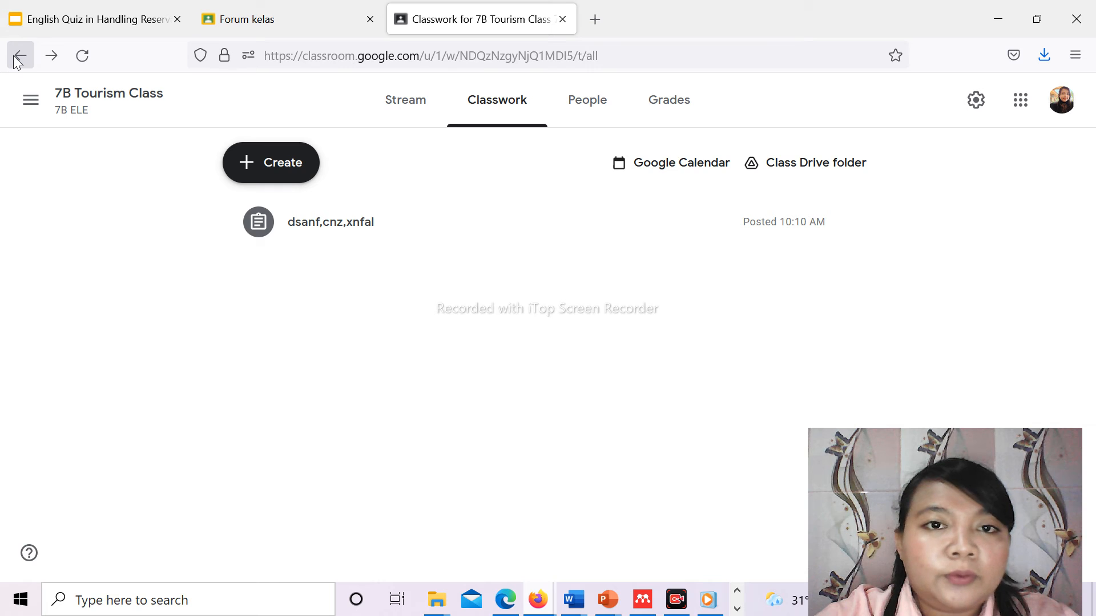
pyautogui.click(411, 98)
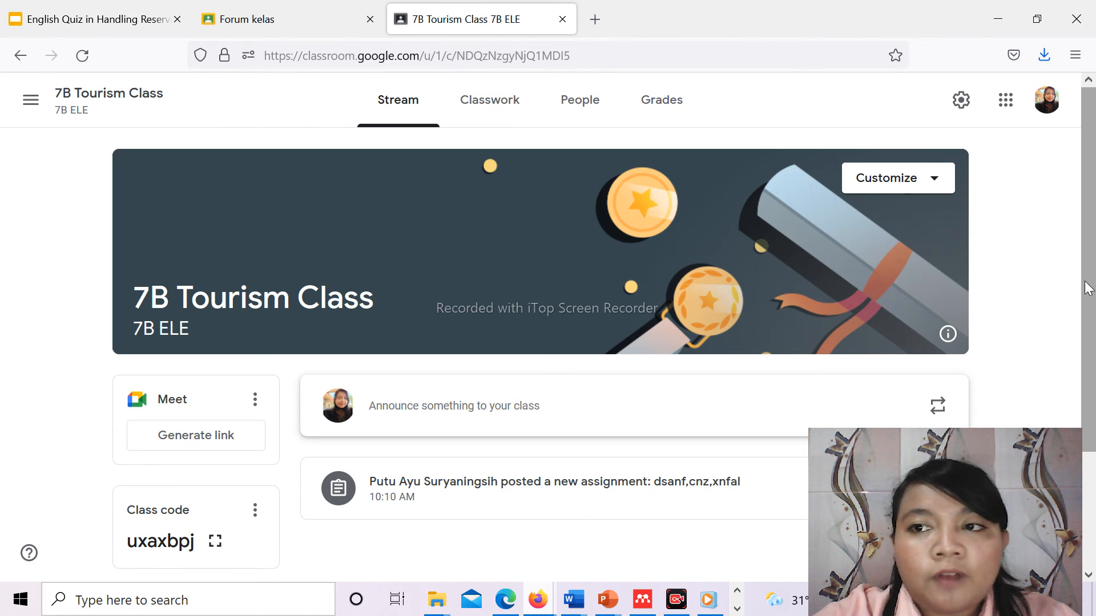
pyautogui.moveTo(1086, 289); pyautogui.dragTo(1092, 190)
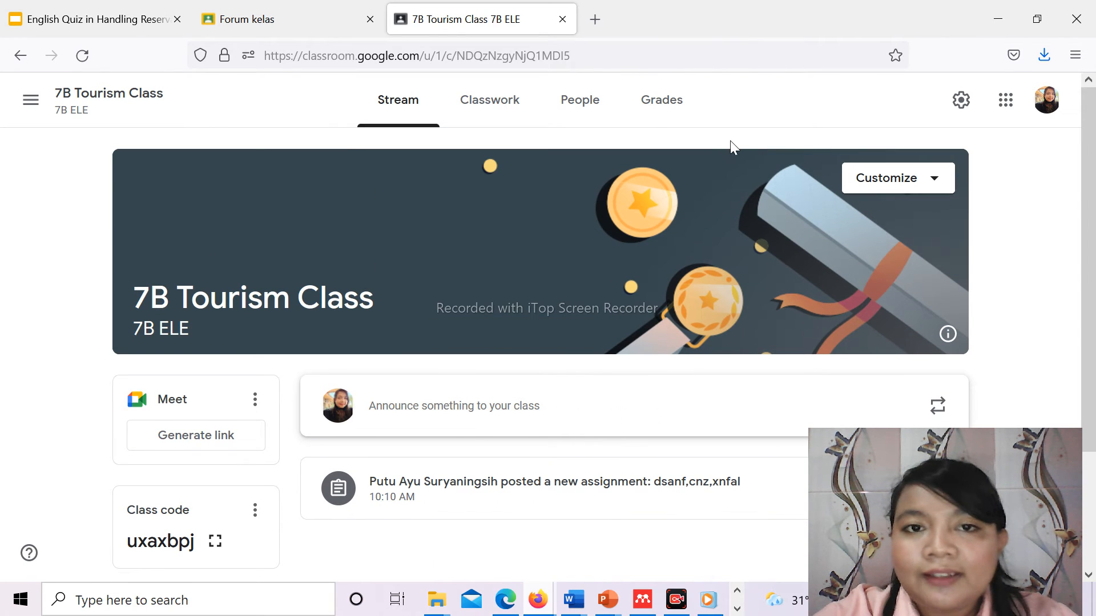
# - Create a new assignment in the classwork of 7B Tourism Class
pyautogui.click(513, 107)
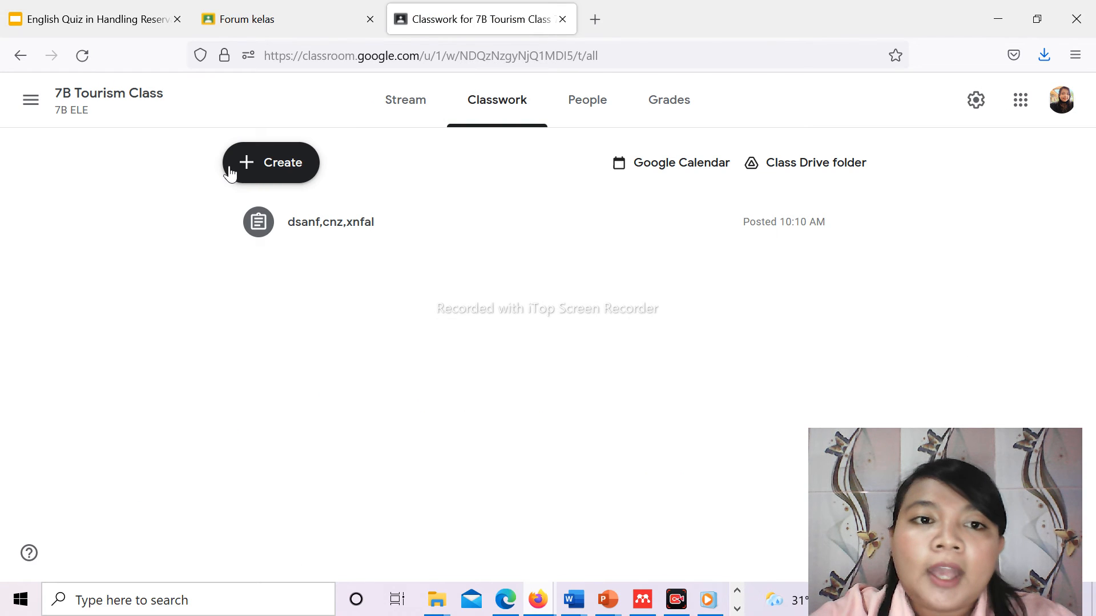
pyautogui.click(289, 160)
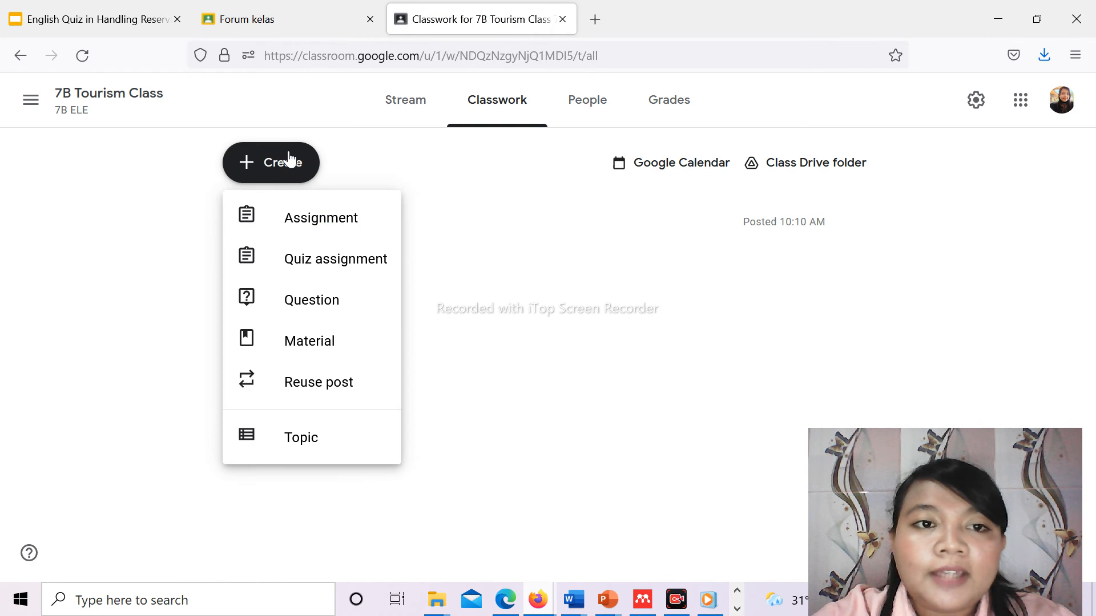
pyautogui.click(300, 231)
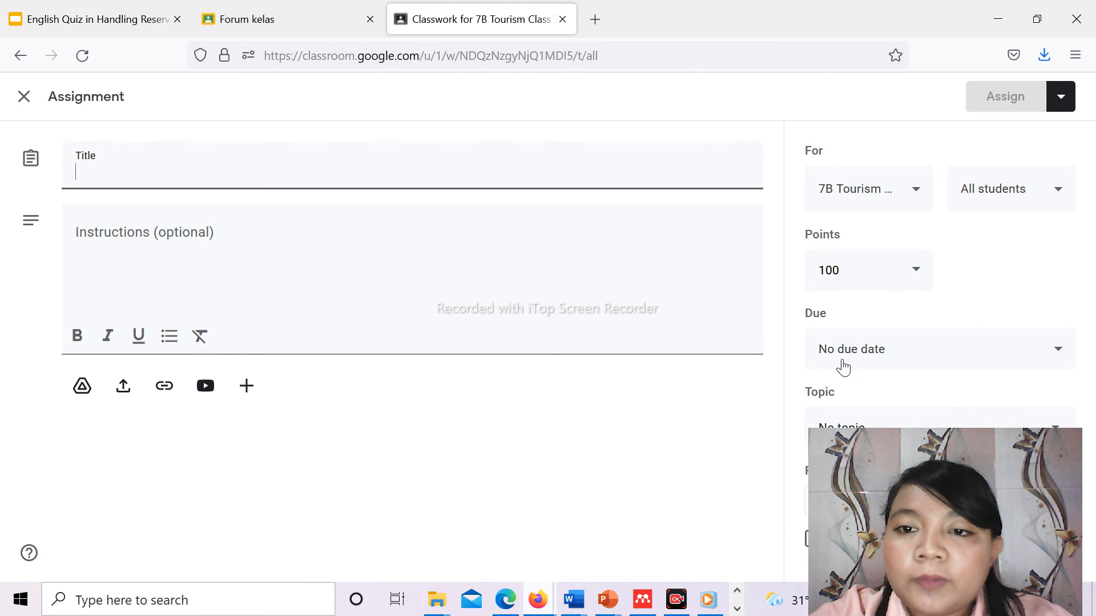
# - Set the assignment's points to Ungraded and check the due date setting without choosing a date
pyautogui.click(910, 278)
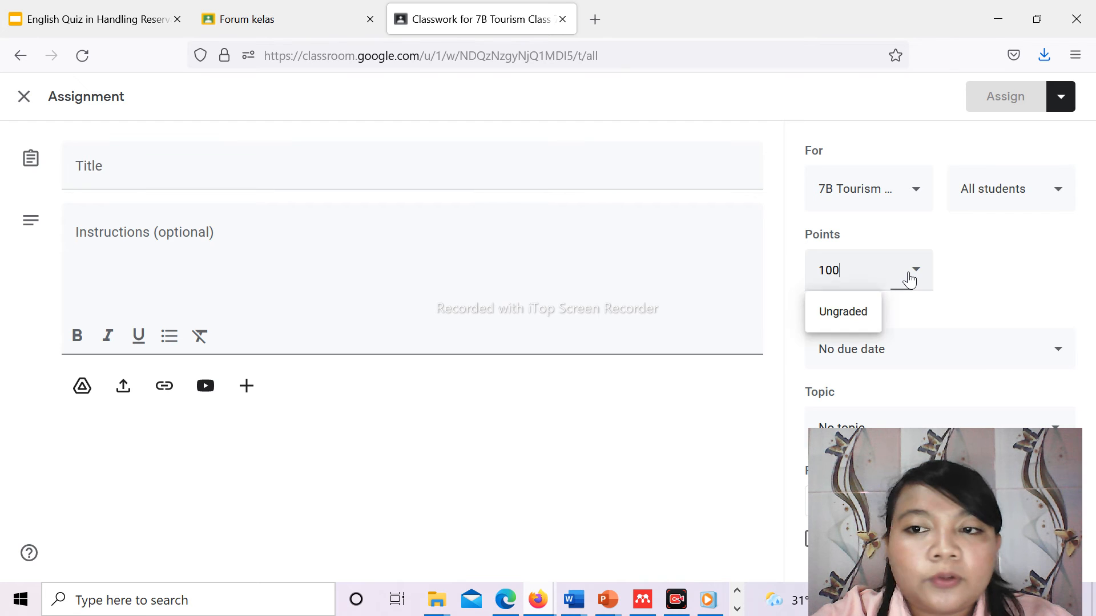
pyautogui.click(861, 317)
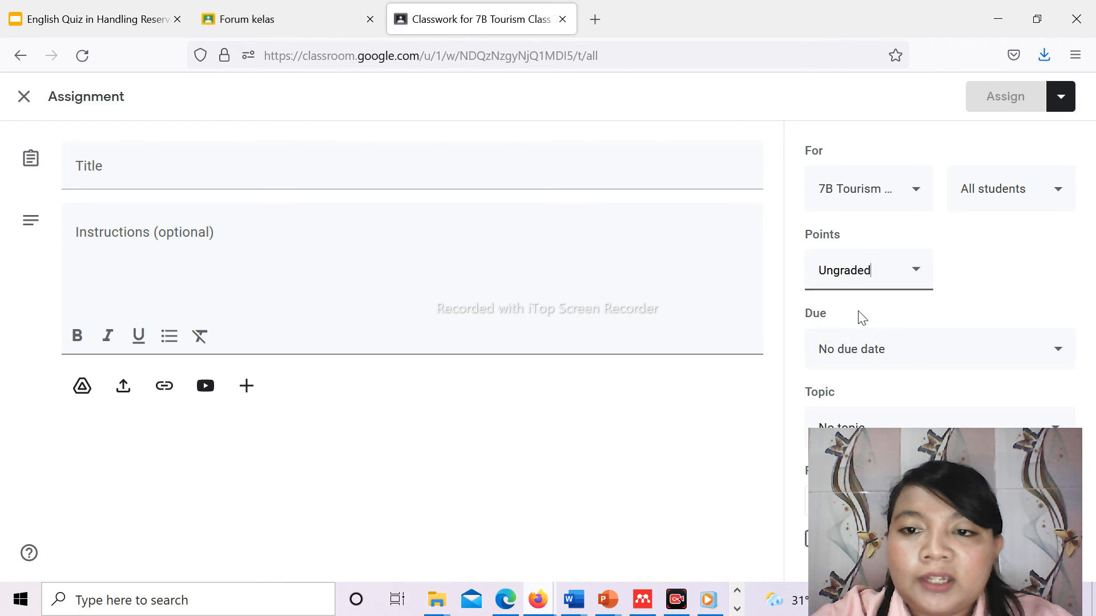
pyautogui.click(903, 355)
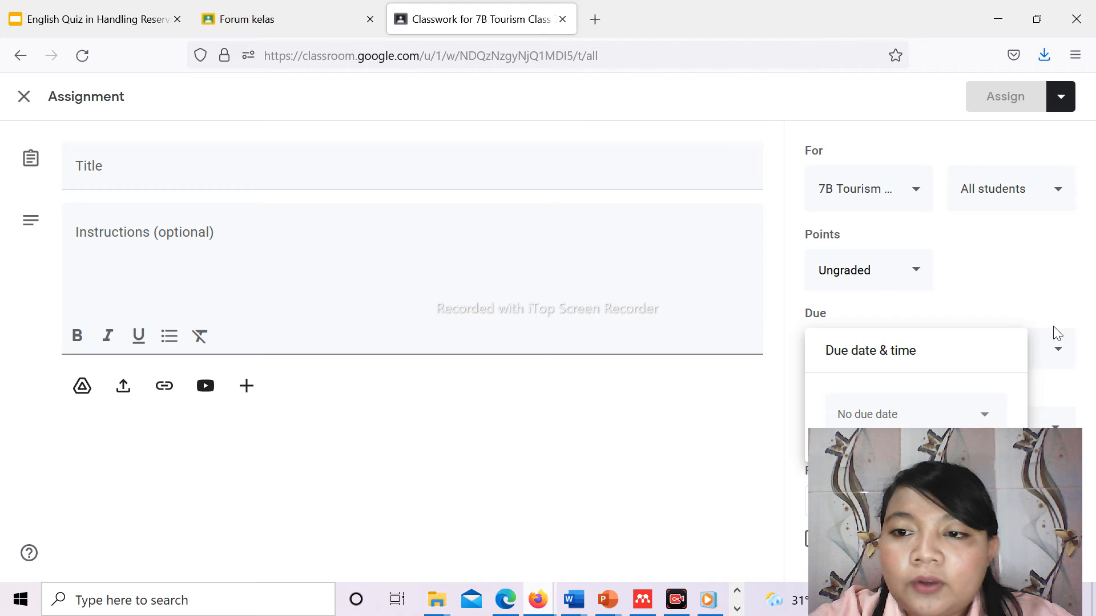
pyautogui.moveTo(1049, 506); pyautogui.dragTo(1070, 189)
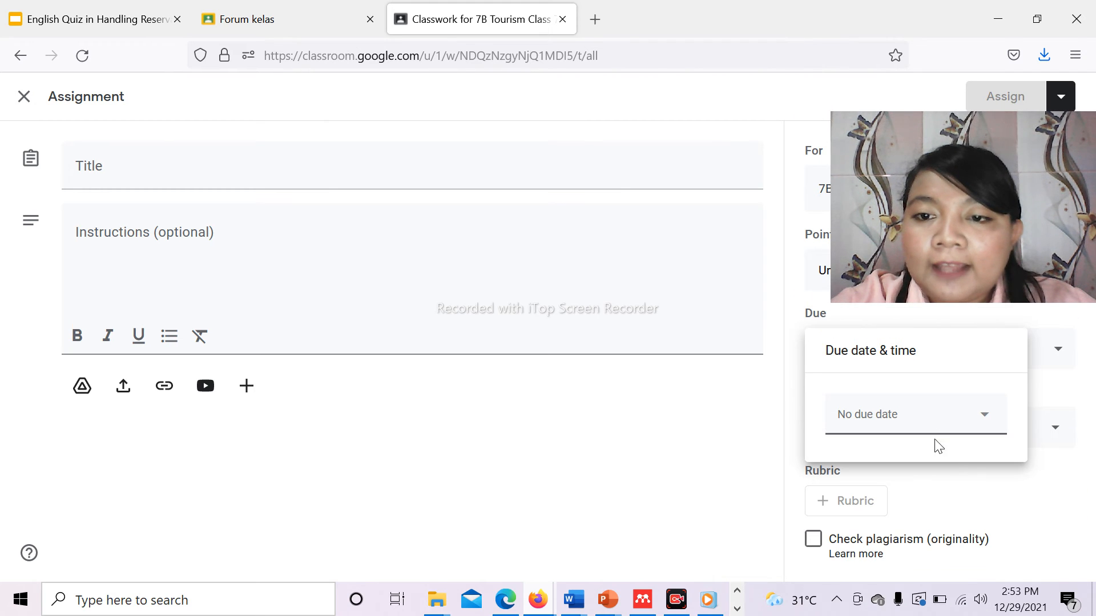
pyautogui.click(995, 485)
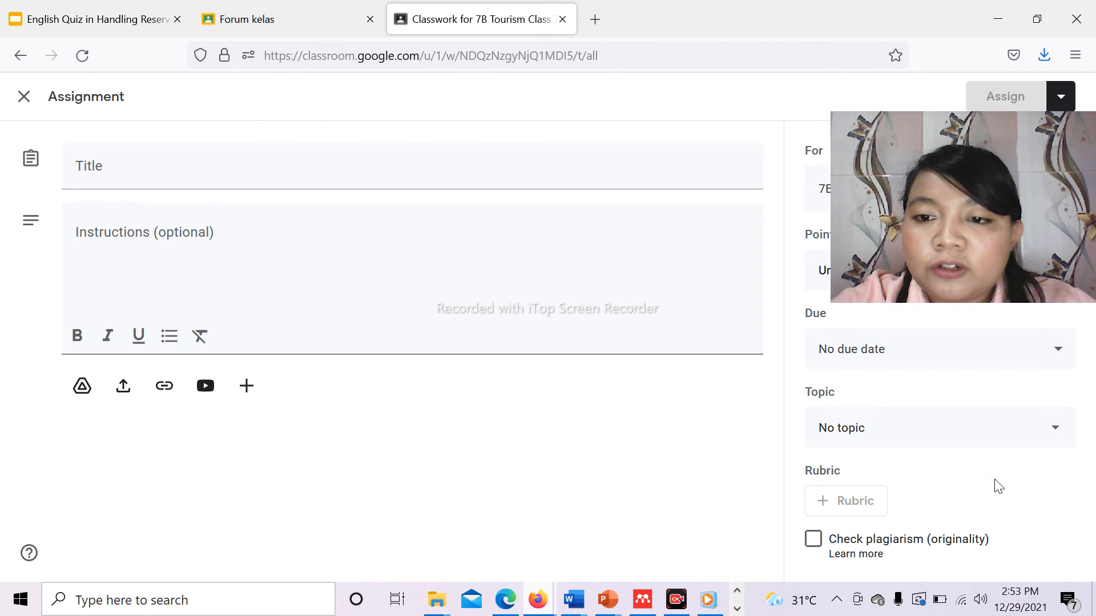
# - Title the assignment "English Quiz in Handling Reservation Room"
pyautogui.click(323, 162)
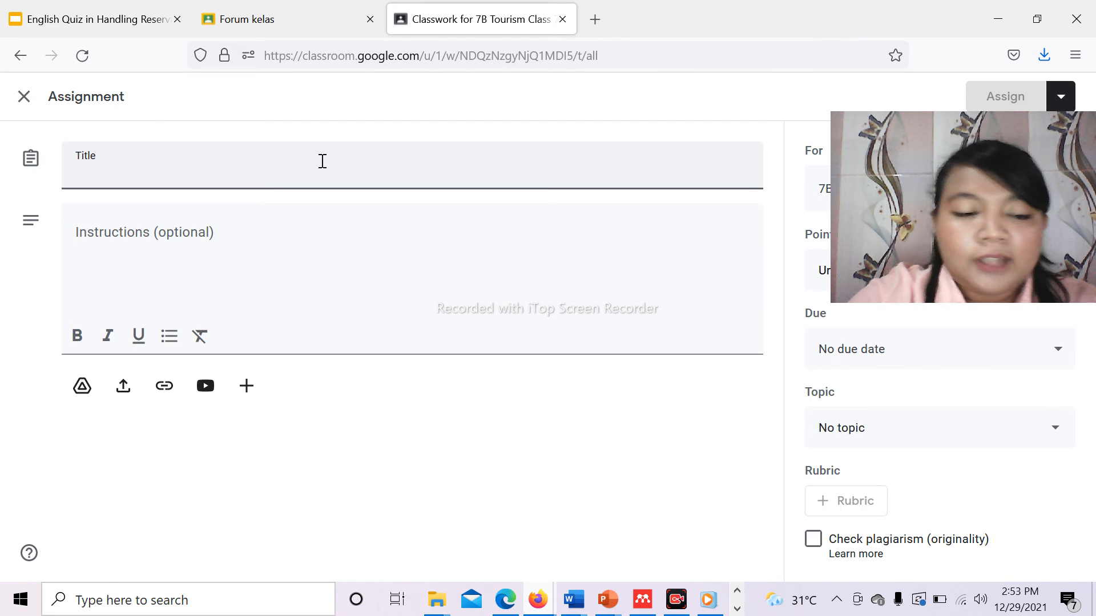
pyautogui.write('En')
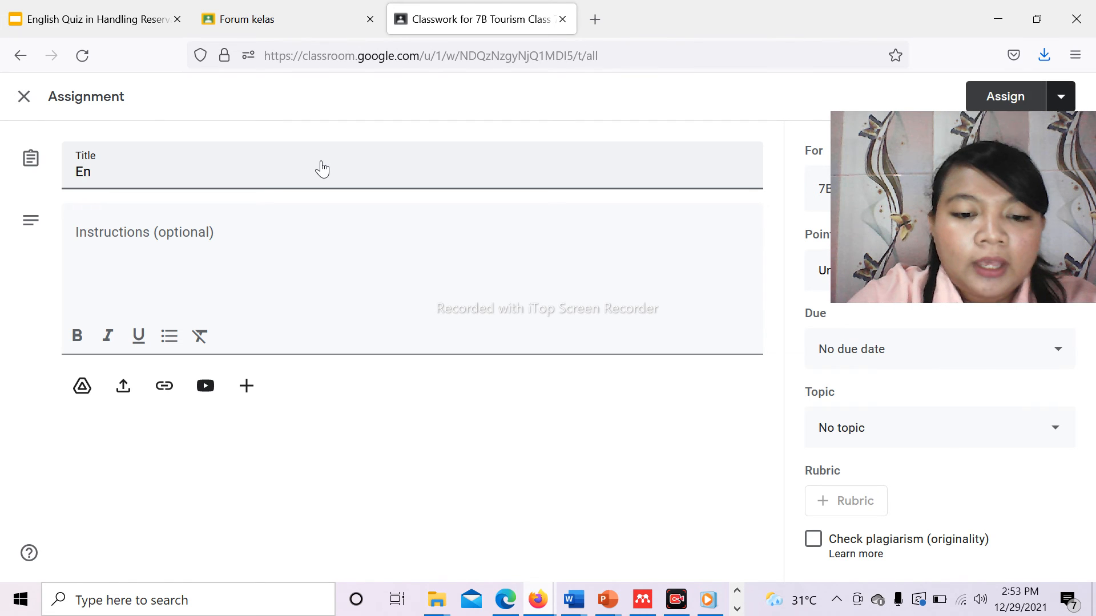
pyautogui.write('glish Qui')
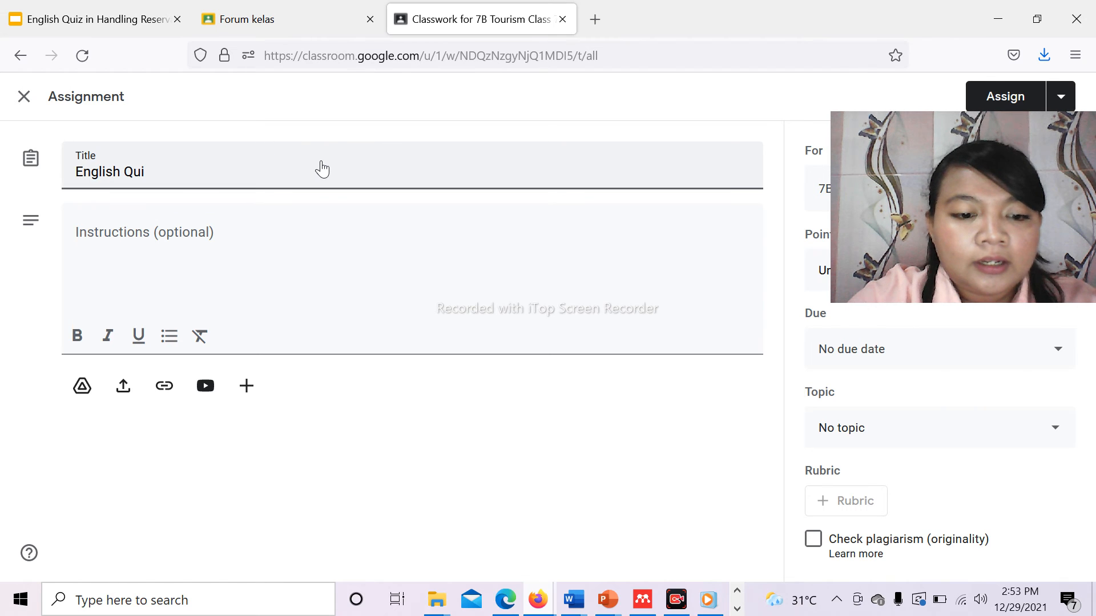
pyautogui.write('z in ')
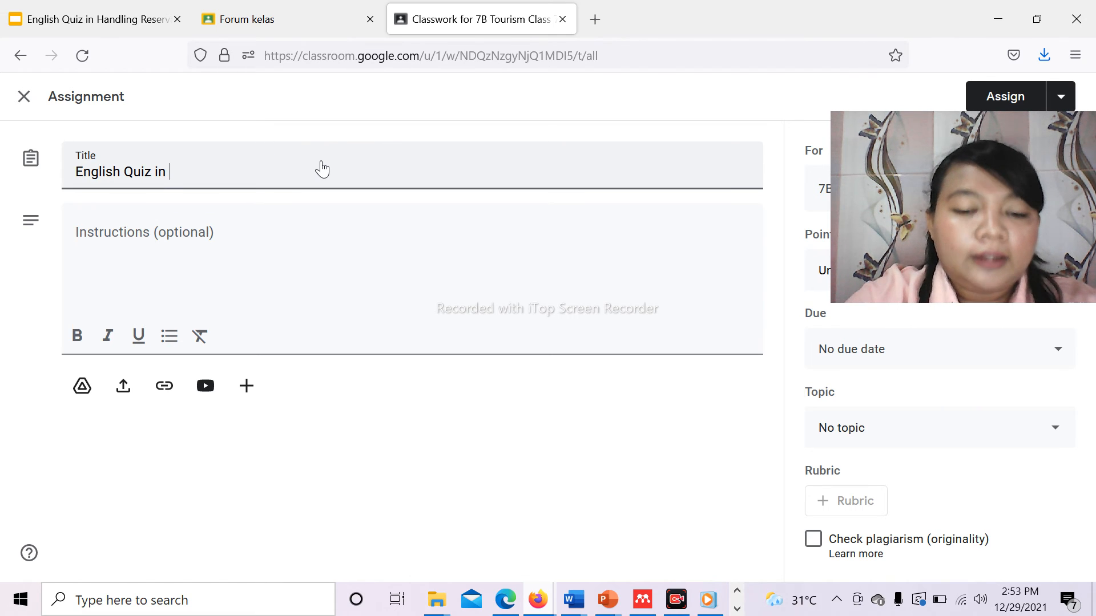
pyautogui.write('Handling ')
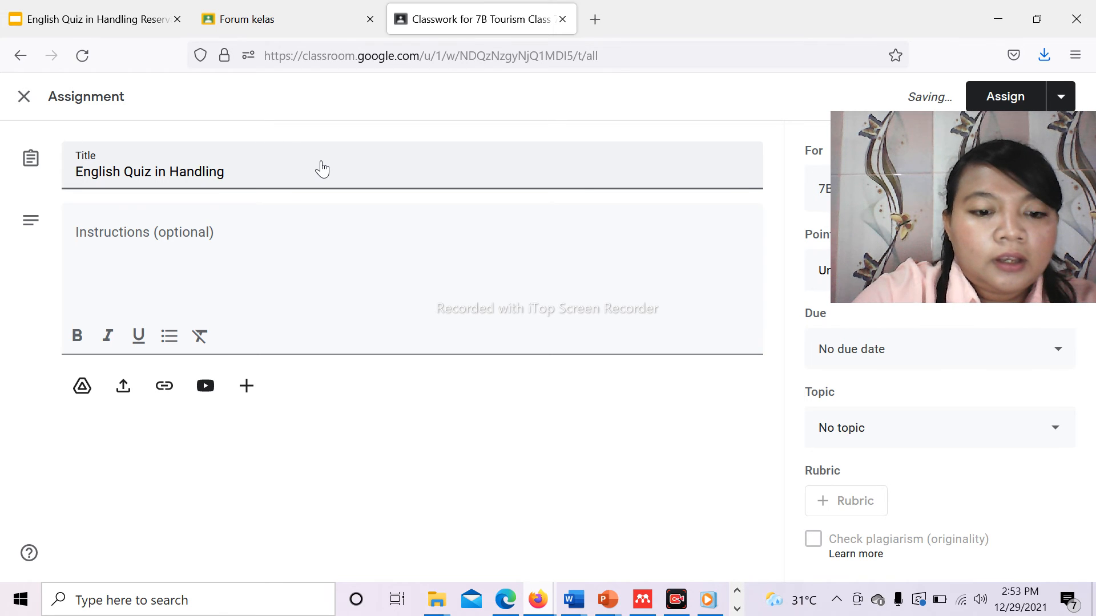
pyautogui.write('Rese')
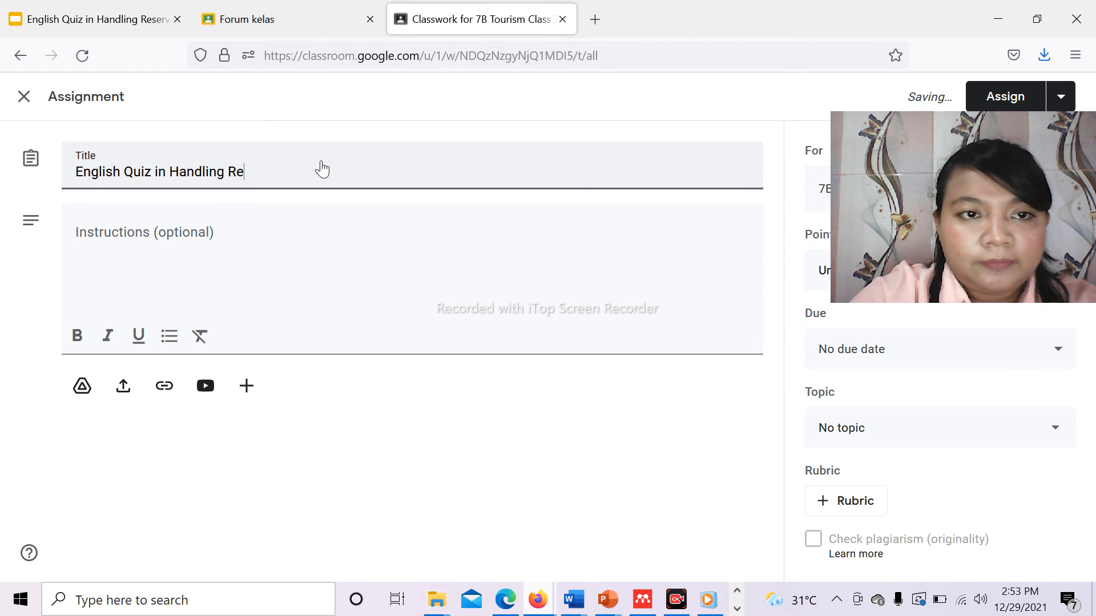
pyautogui.write('rva')
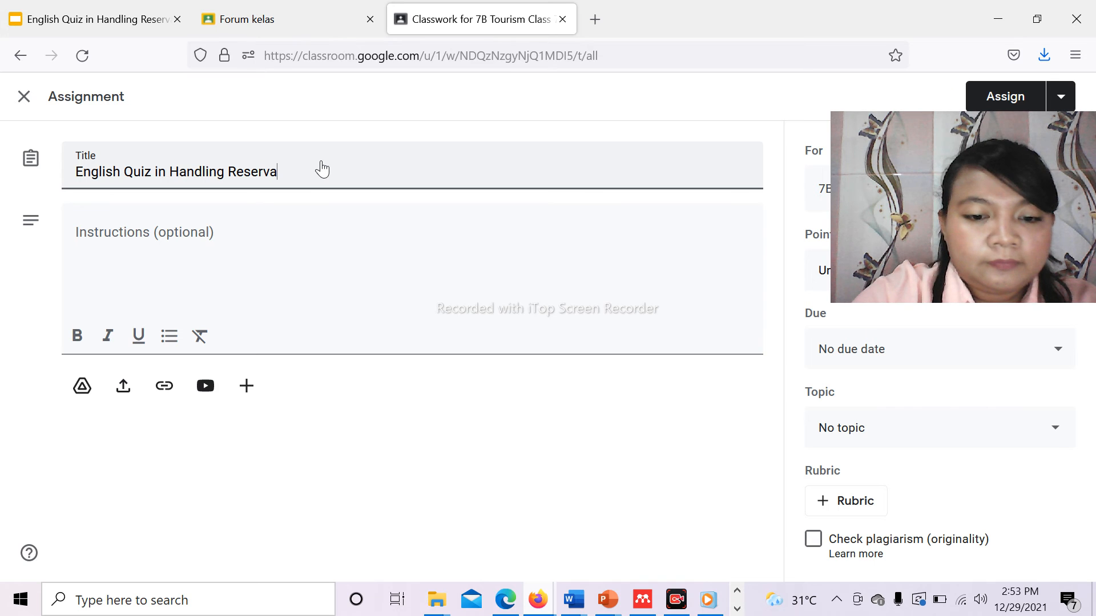
pyautogui.write('tion')
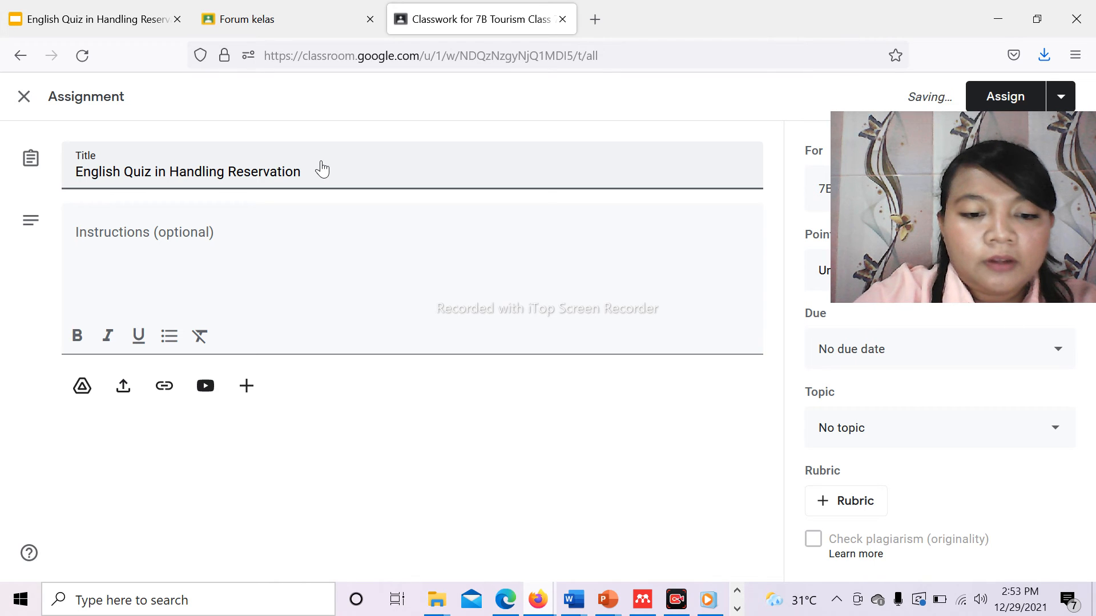
pyautogui.write(' Room')
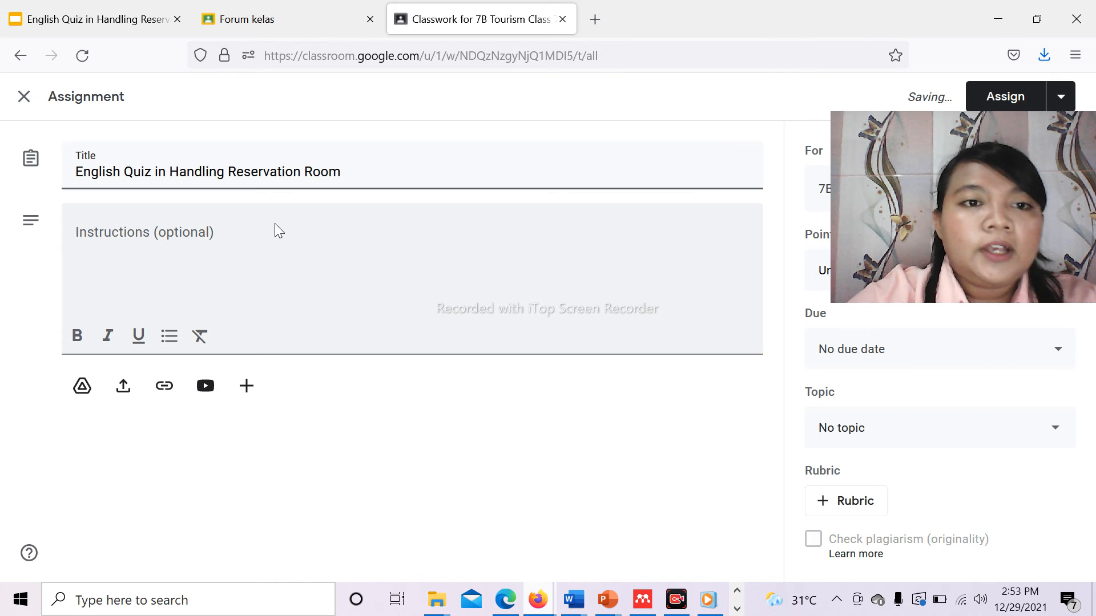
# - Begin the assignment instructions with the sentence "Please open and read the material on Google Slide below."
pyautogui.click(211, 234)
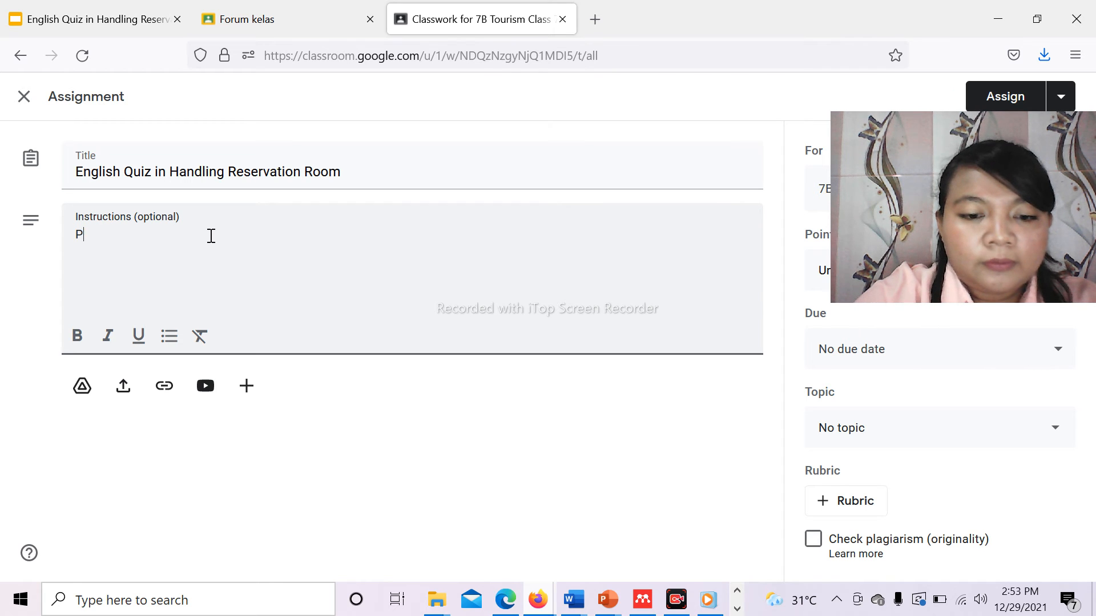
pyautogui.press('BackSpace')
pyautogui.press('BackSpace')
pyautogui.press('BackSpace')
pyautogui.press('BackSpace')
pyautogui.press('BackSpace')
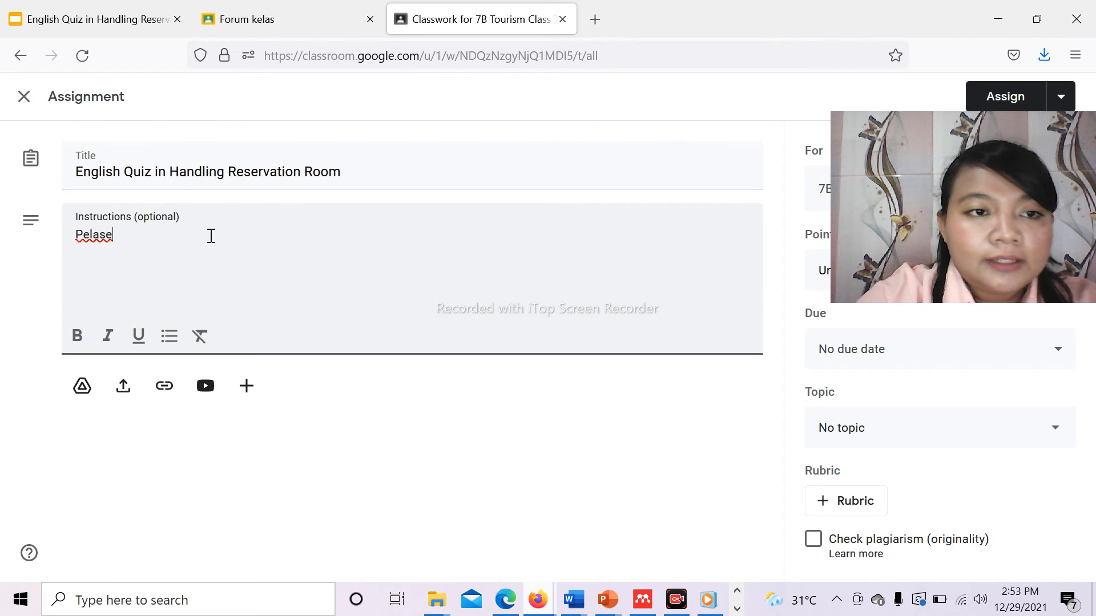
pyautogui.press('BackSpace')
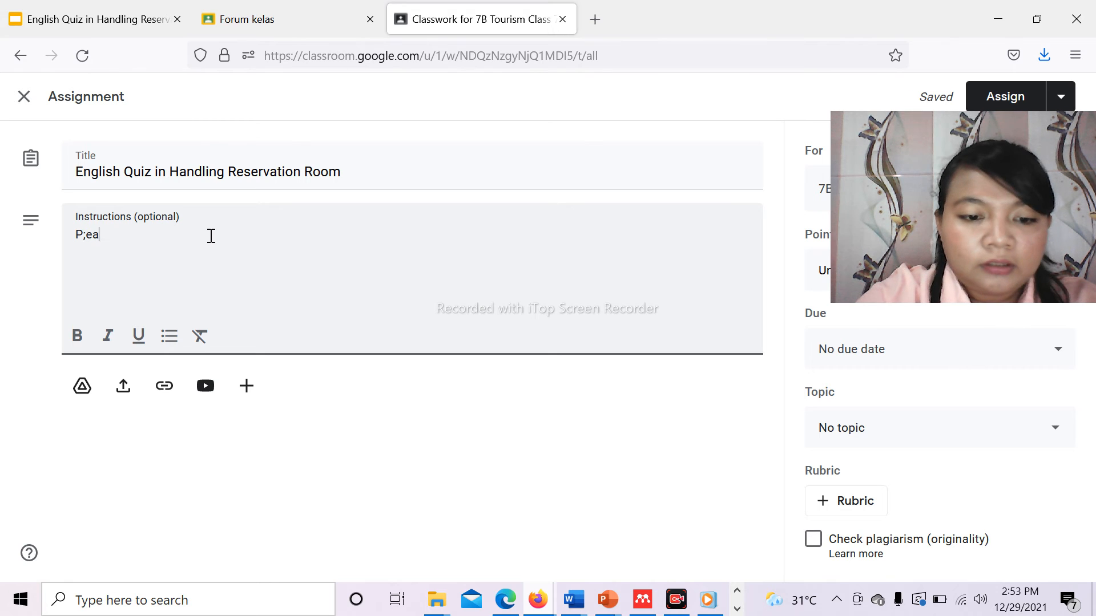
pyautogui.write('le')
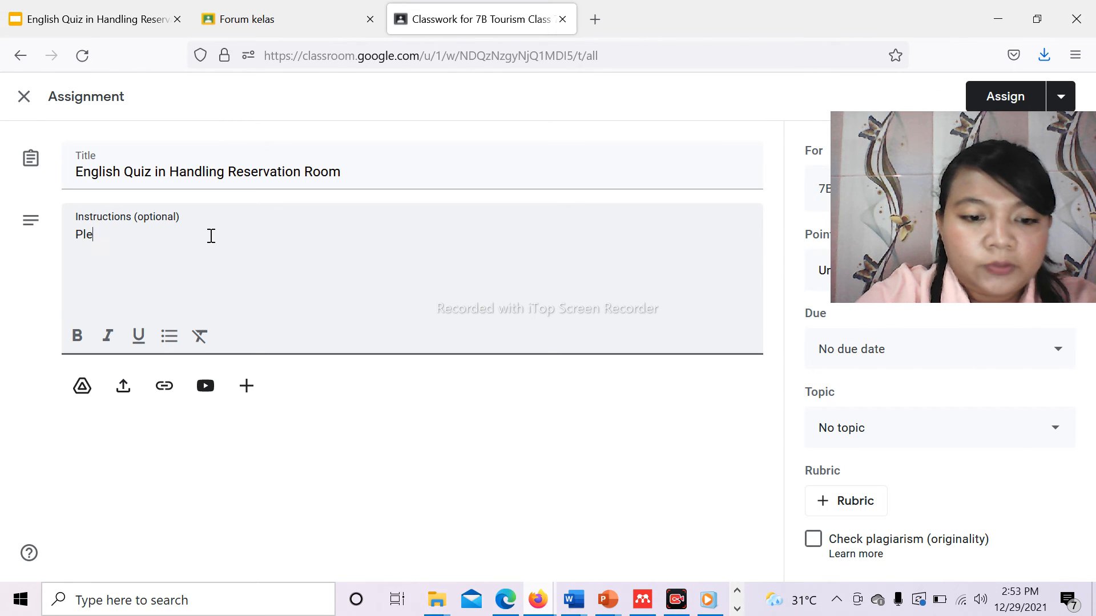
pyautogui.write('ase read')
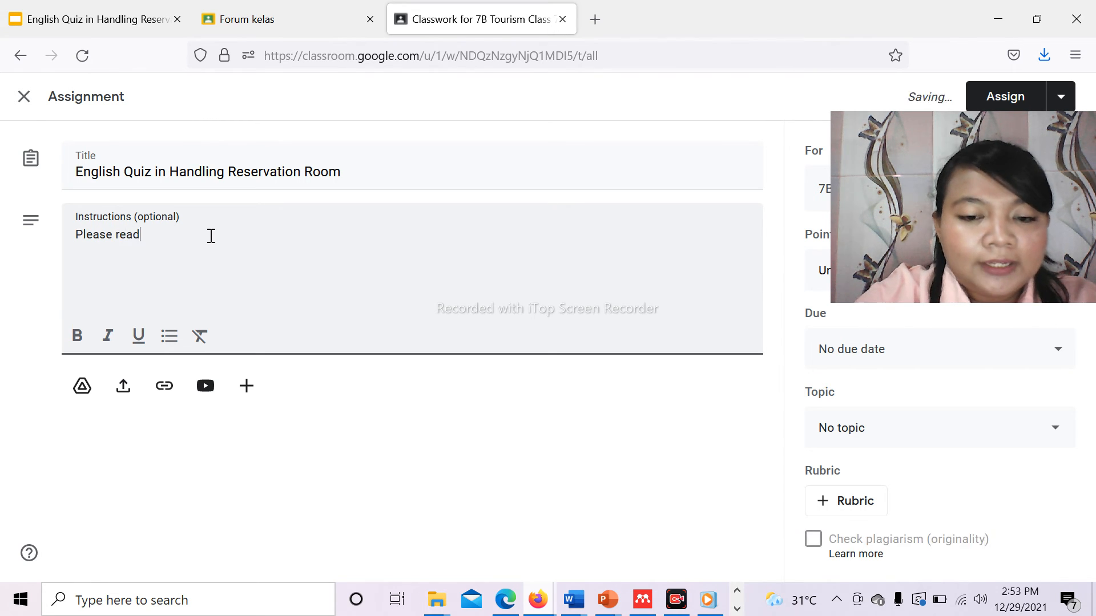
pyautogui.press('BackSpace')
pyautogui.press('BackSpace')
pyautogui.press('BackSpace')
pyautogui.press('BackSpace')
pyautogui.write('p')
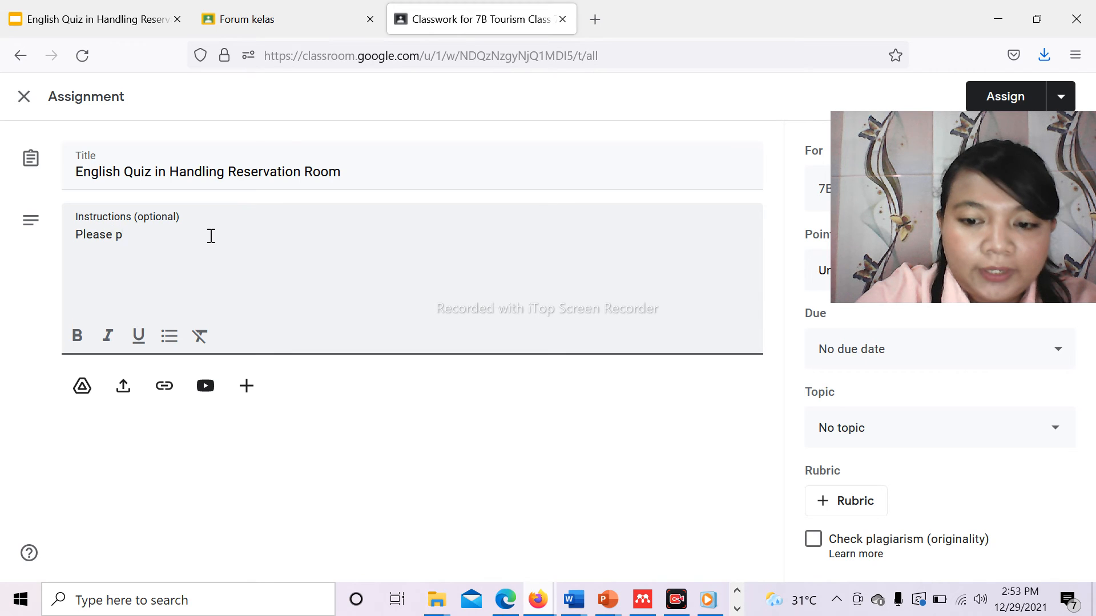
pyautogui.press('BackSpace')
pyautogui.write('open and')
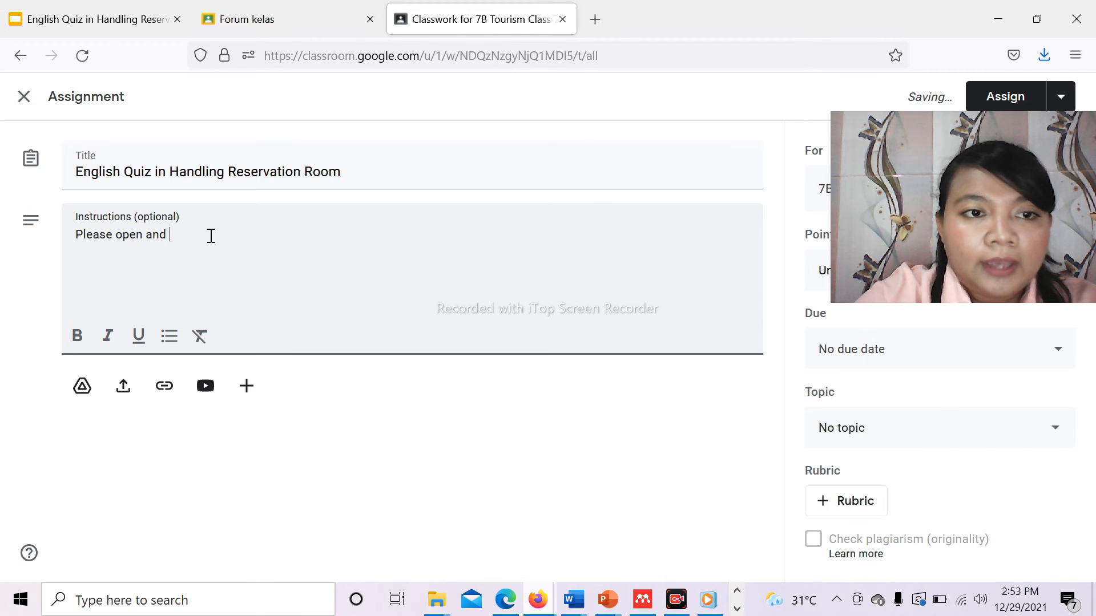
pyautogui.write(' the r')
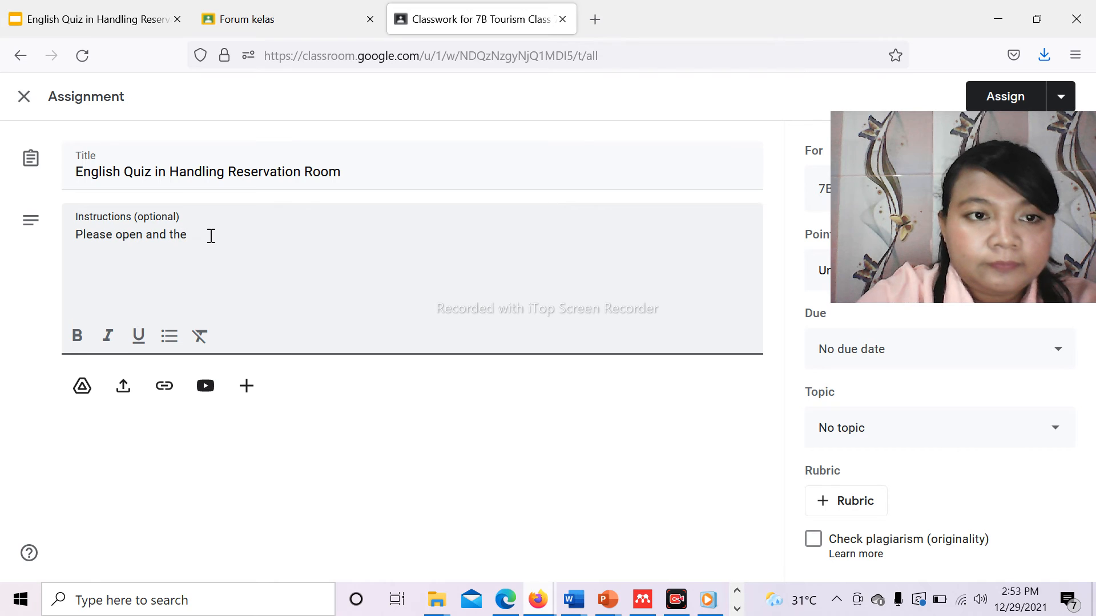
pyautogui.press('BackSpace')
pyautogui.write('r')
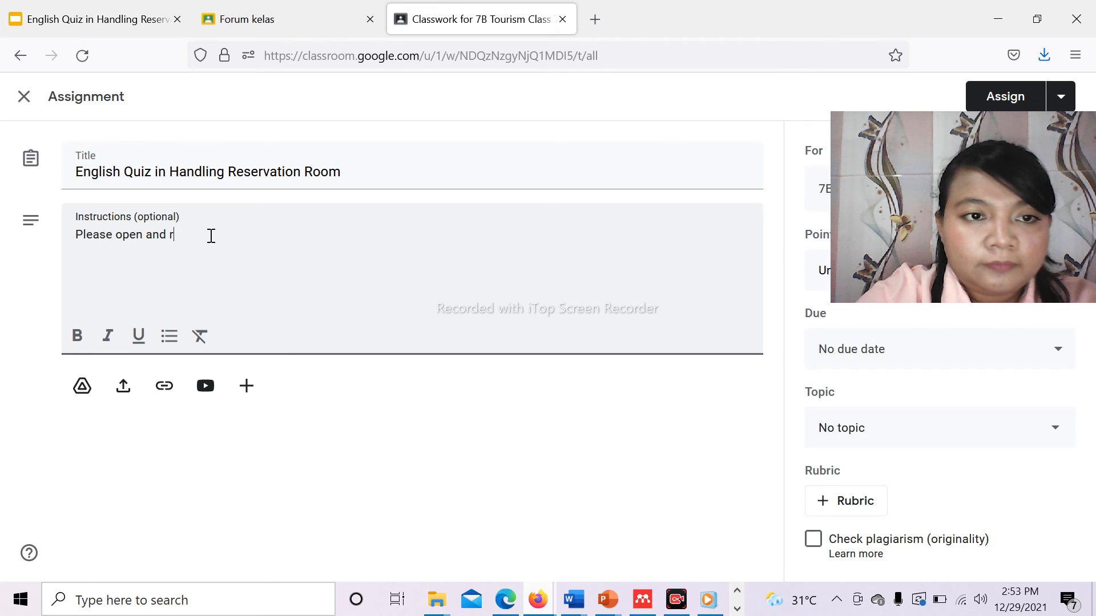
pyautogui.write('ead th')
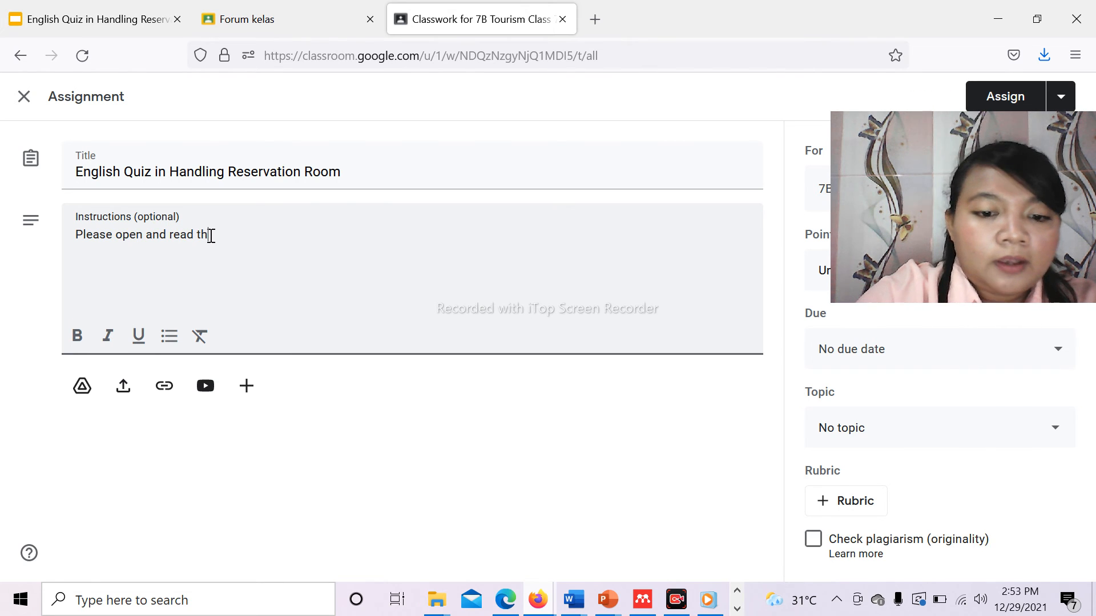
pyautogui.write('e material')
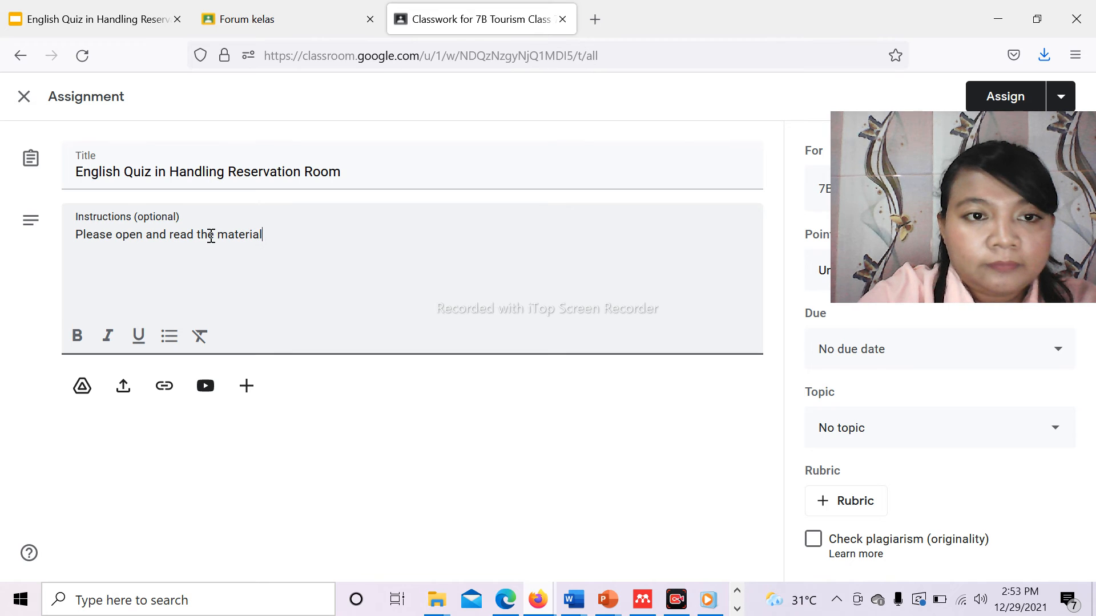
pyautogui.write(' on Goo')
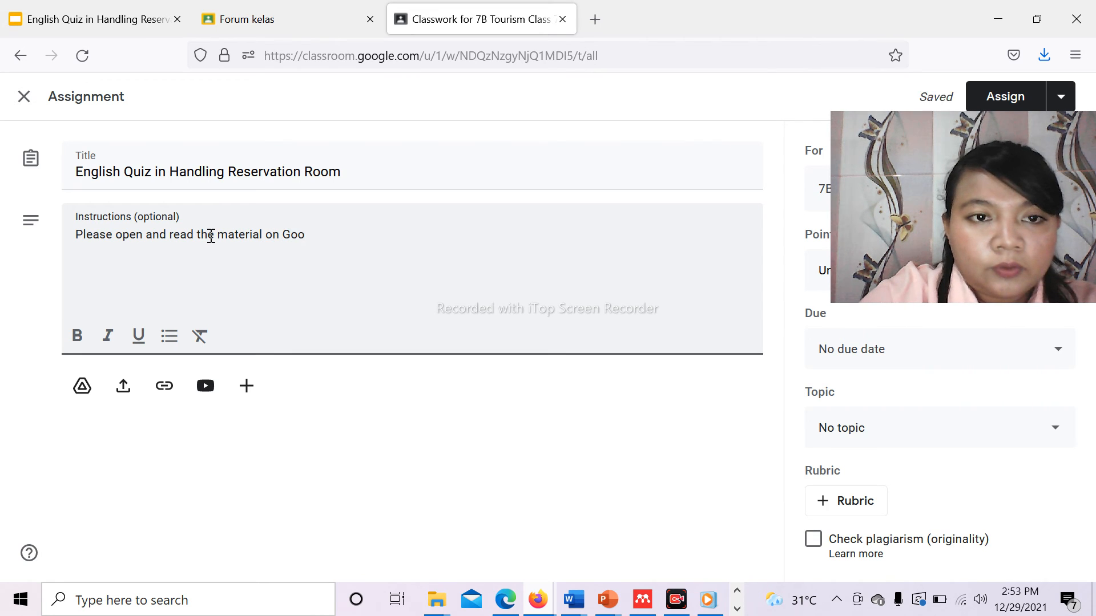
pyautogui.write('gle')
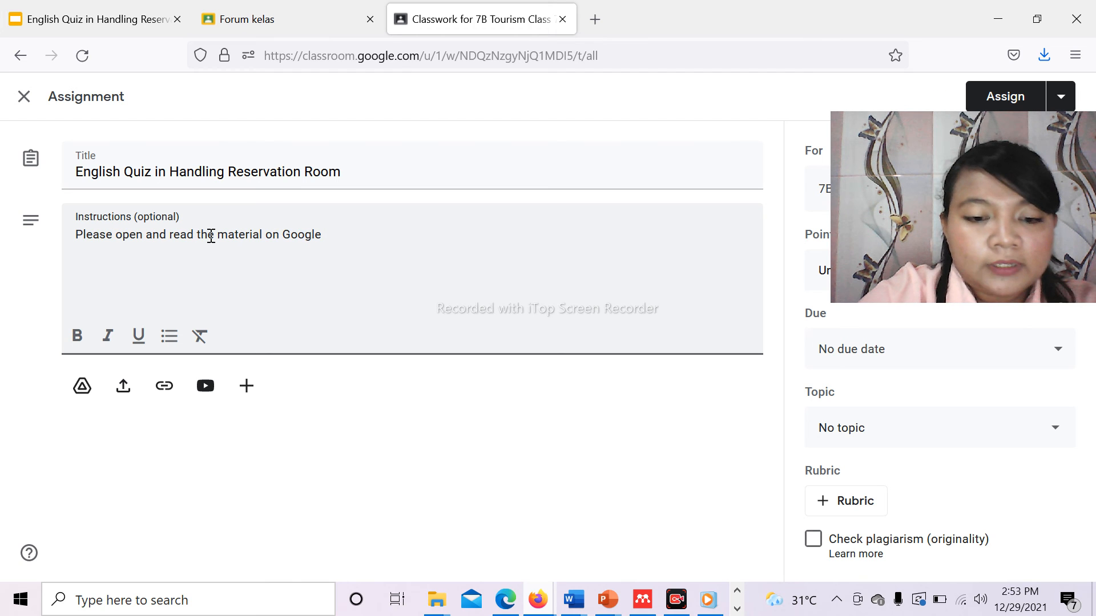
pyautogui.write(' Slide belo')
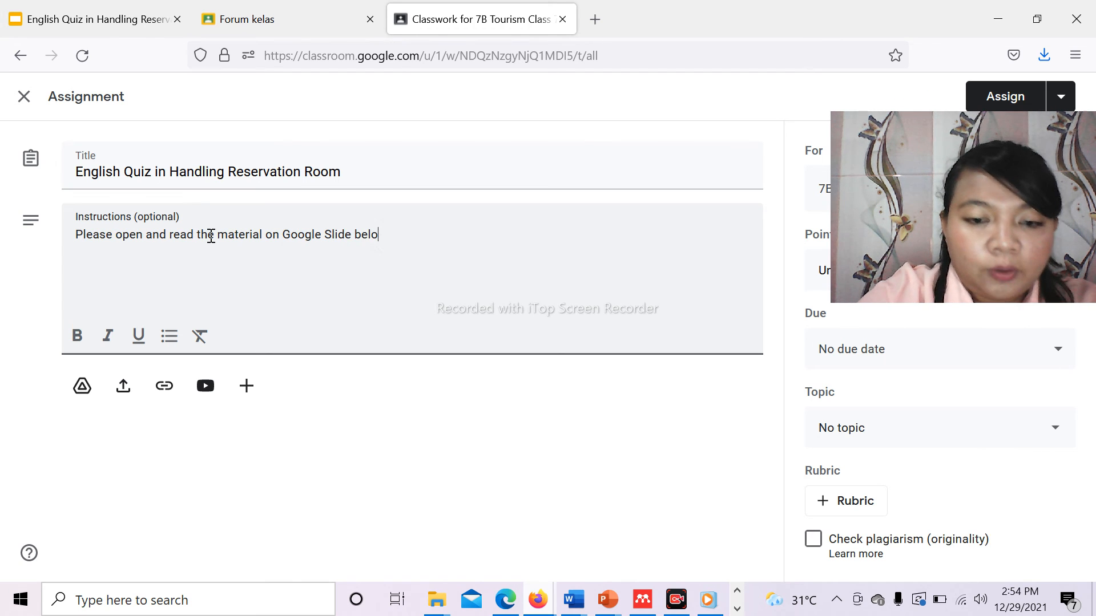
pyautogui.write('w. ')
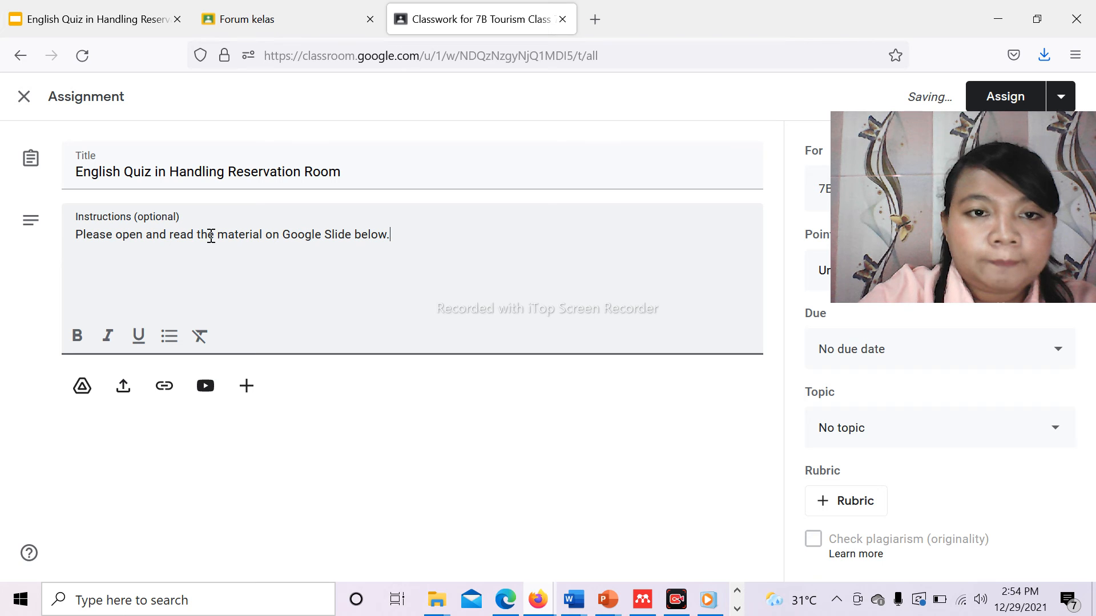
# - Add a second sentence to the instructions: "After that, please do the assignment provided."
pyautogui.write('After')
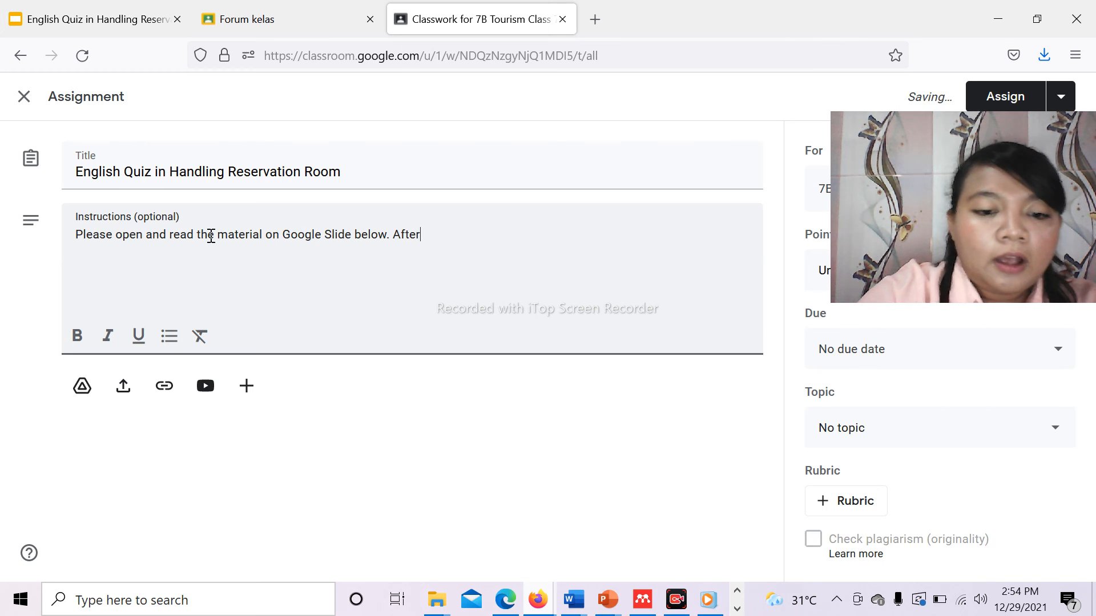
pyautogui.write(' that')
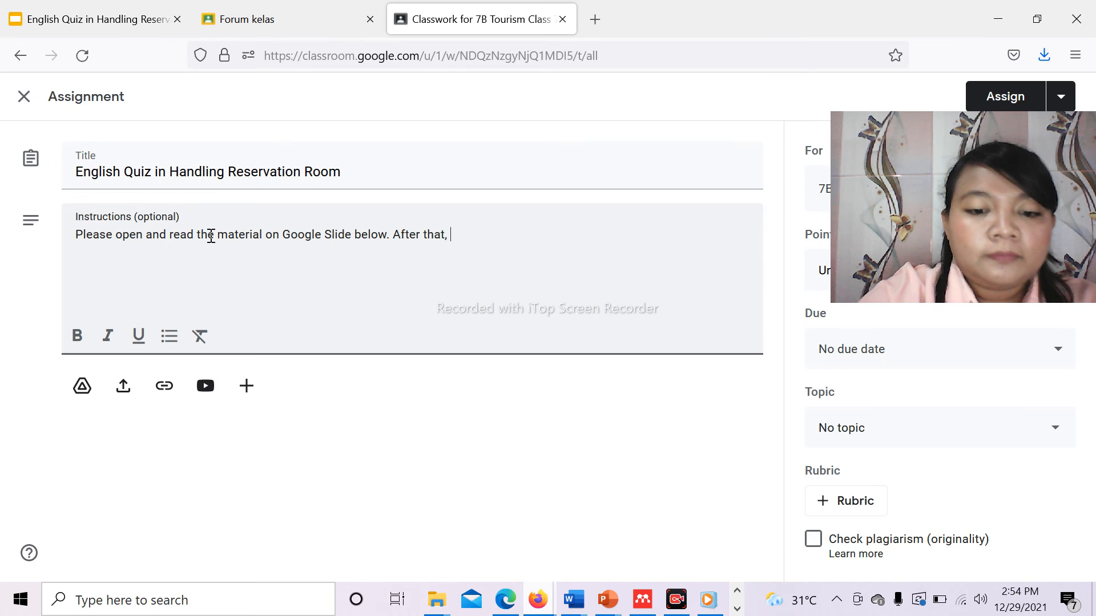
pyautogui.write(', please ')
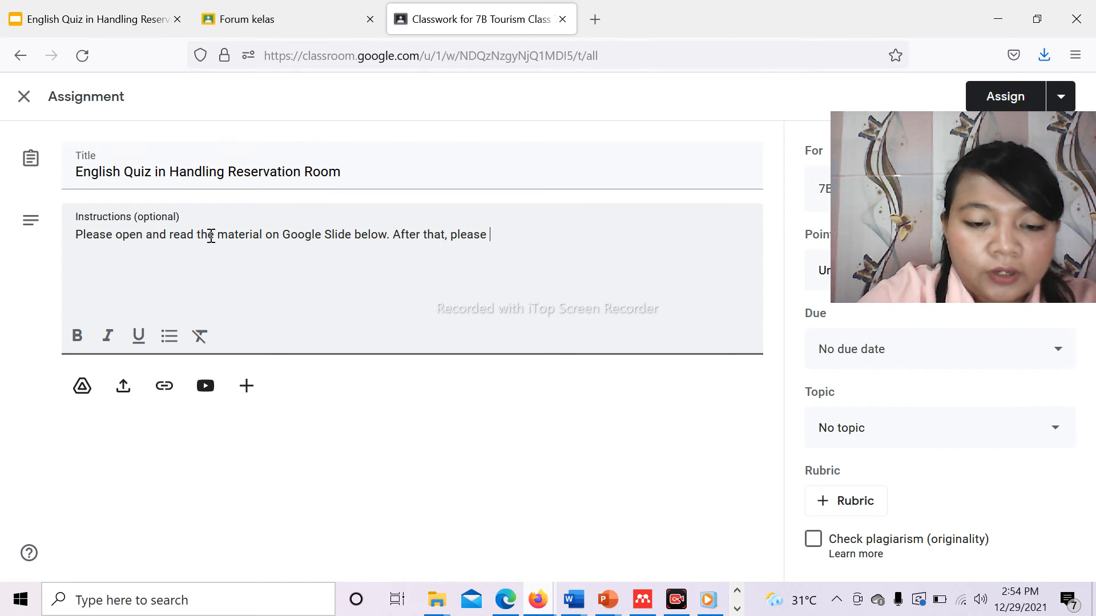
pyautogui.write('do the s')
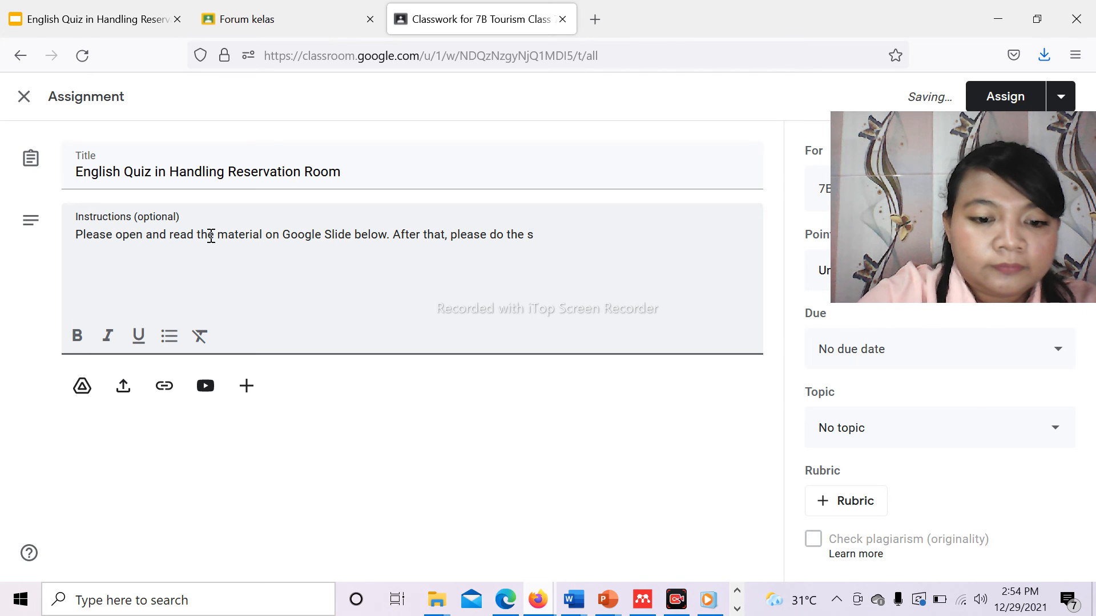
pyautogui.press('BackSpace')
pyautogui.write('assig')
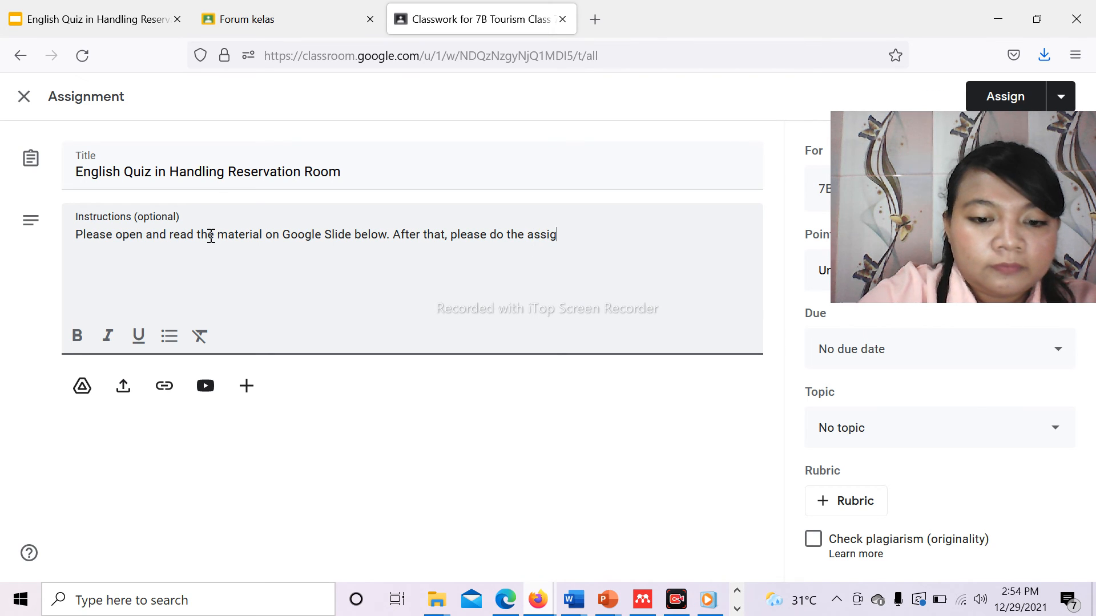
pyautogui.write('nment')
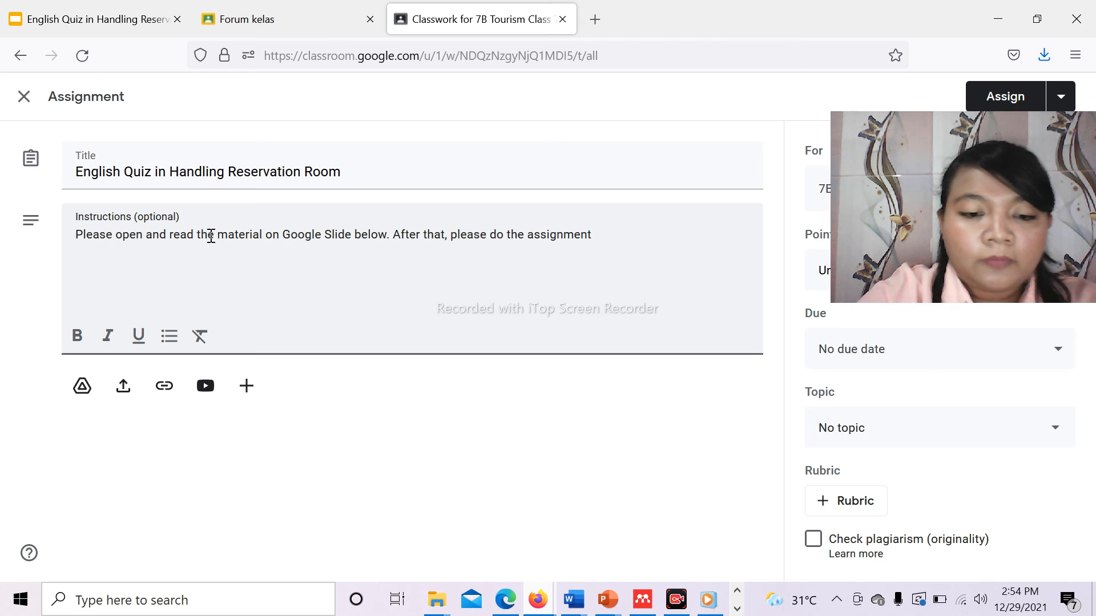
pyautogui.write(' provided.')
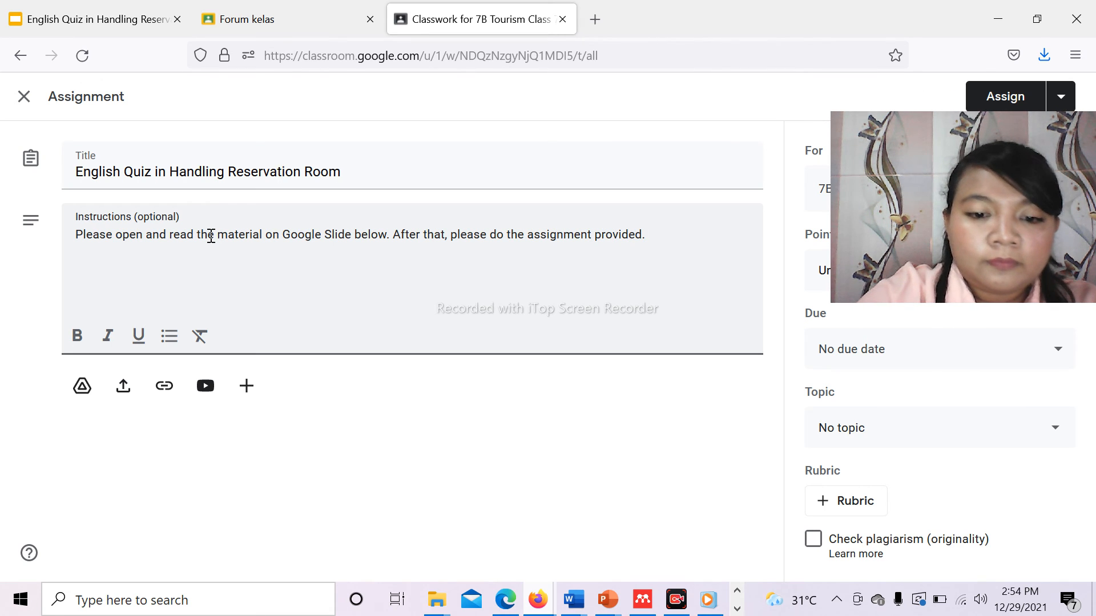
# - Finish the instructions with "The assignment can be in the form of Google doc or Microsoft word"
pyautogui.write(' The a')
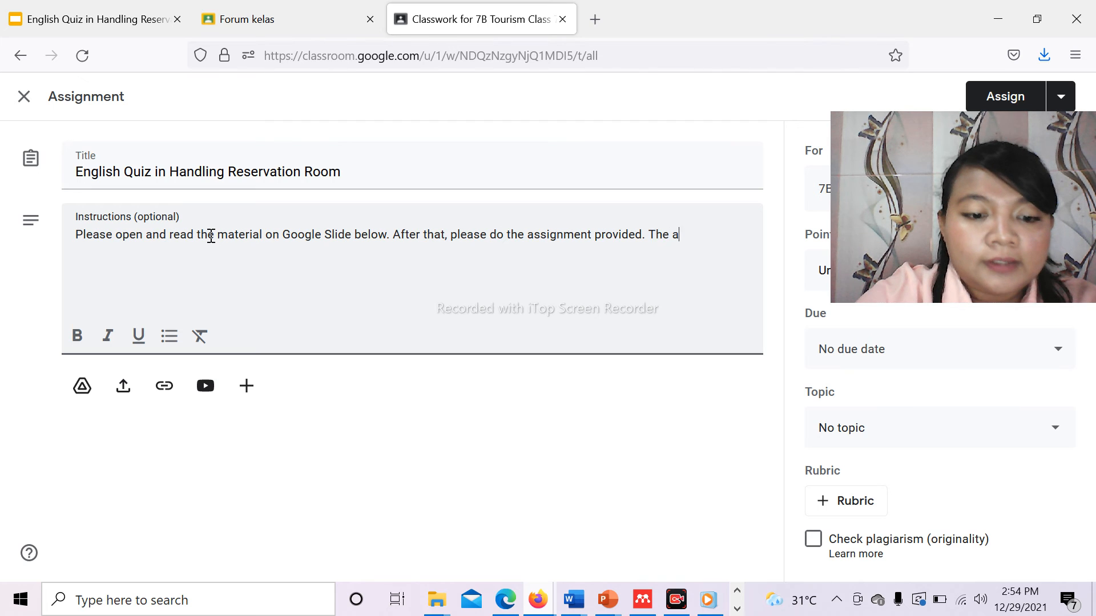
pyautogui.write('ssignment')
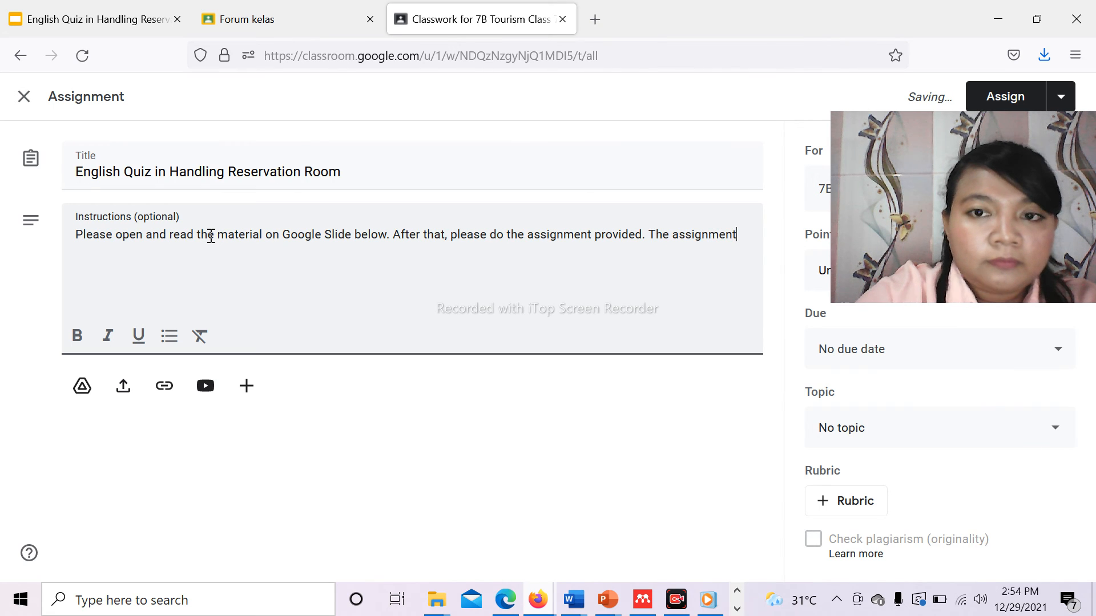
pyautogui.write(' can be')
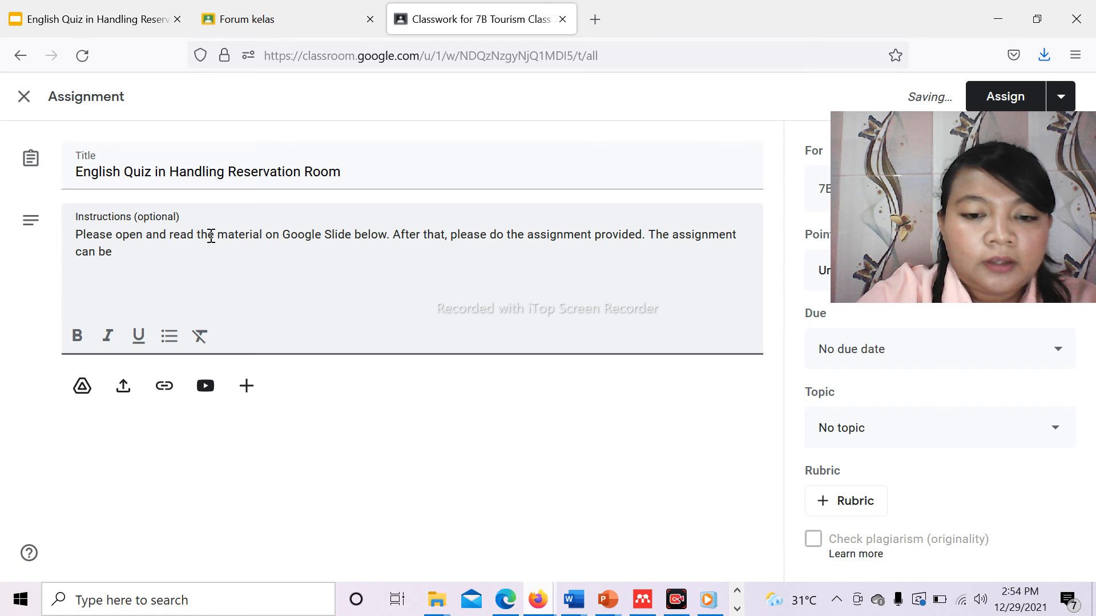
pyautogui.write(' in the')
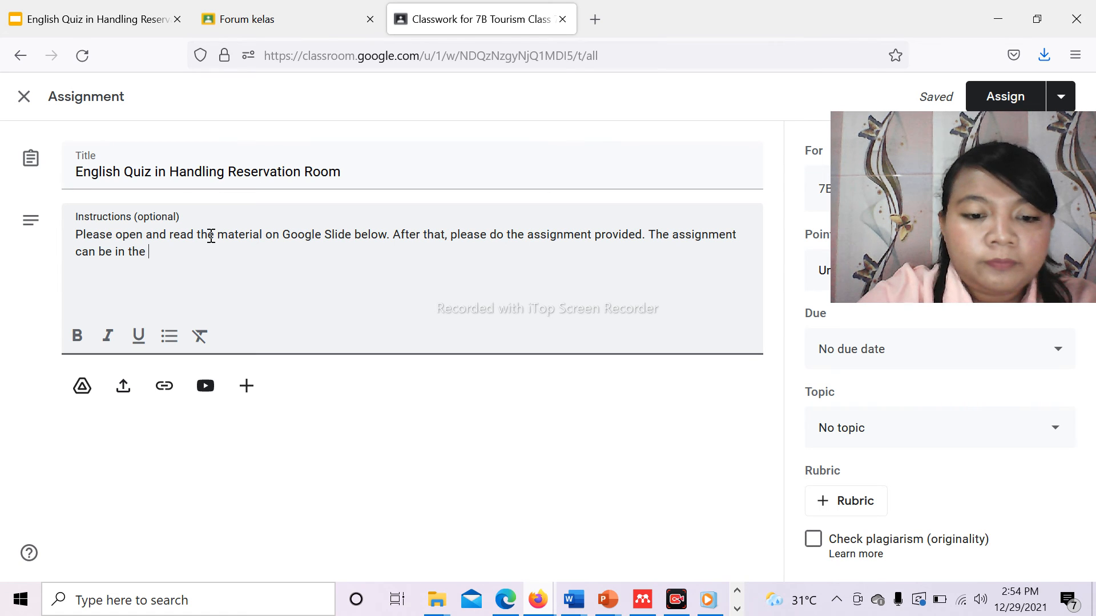
pyautogui.write(' form of G')
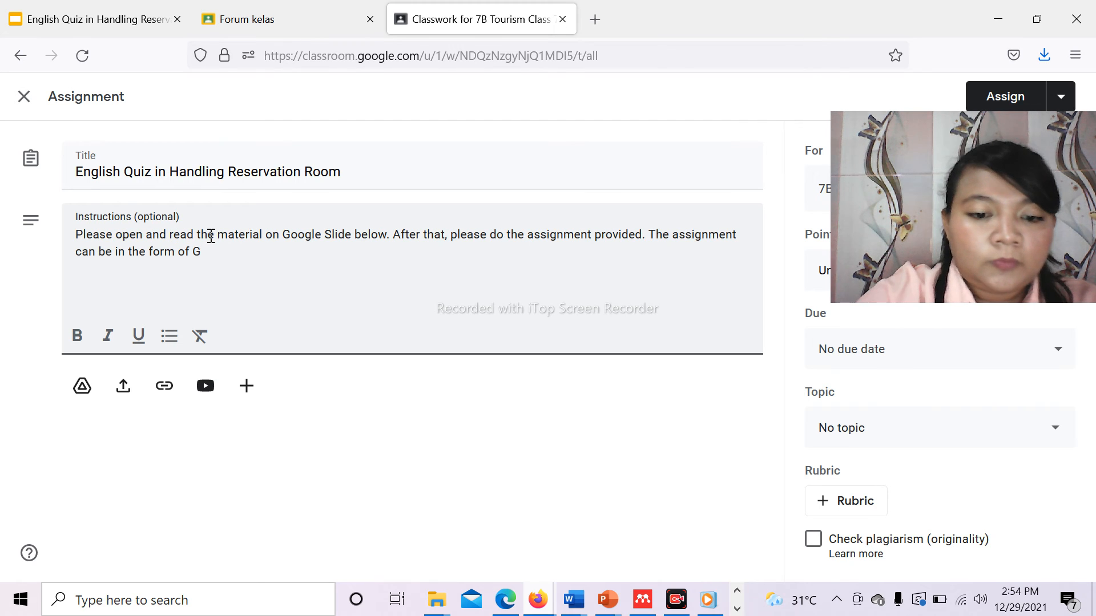
pyautogui.write('oogle d')
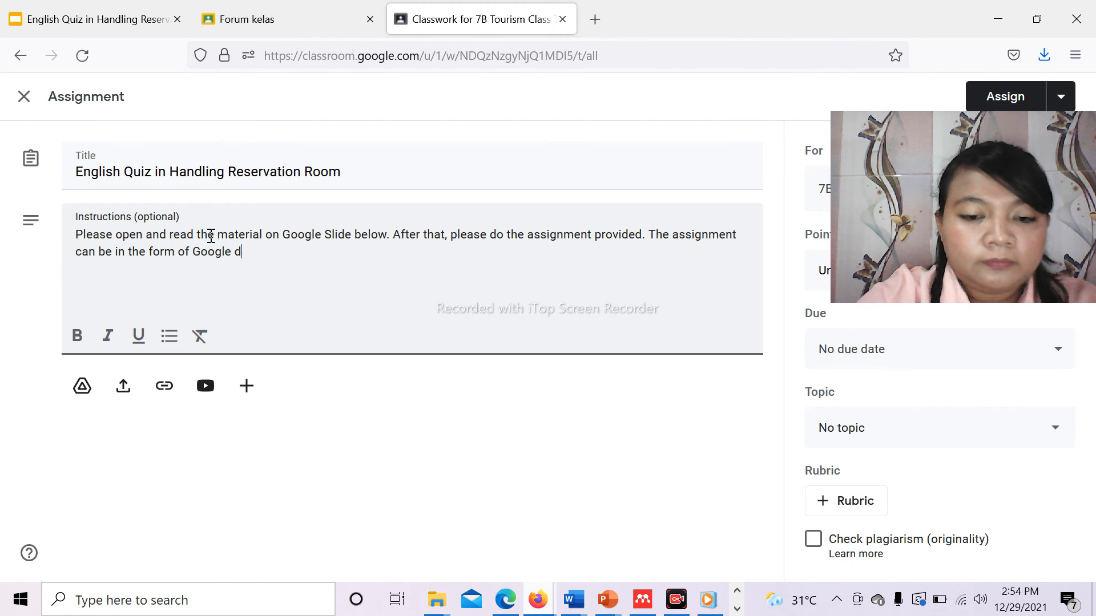
pyautogui.write('oc or')
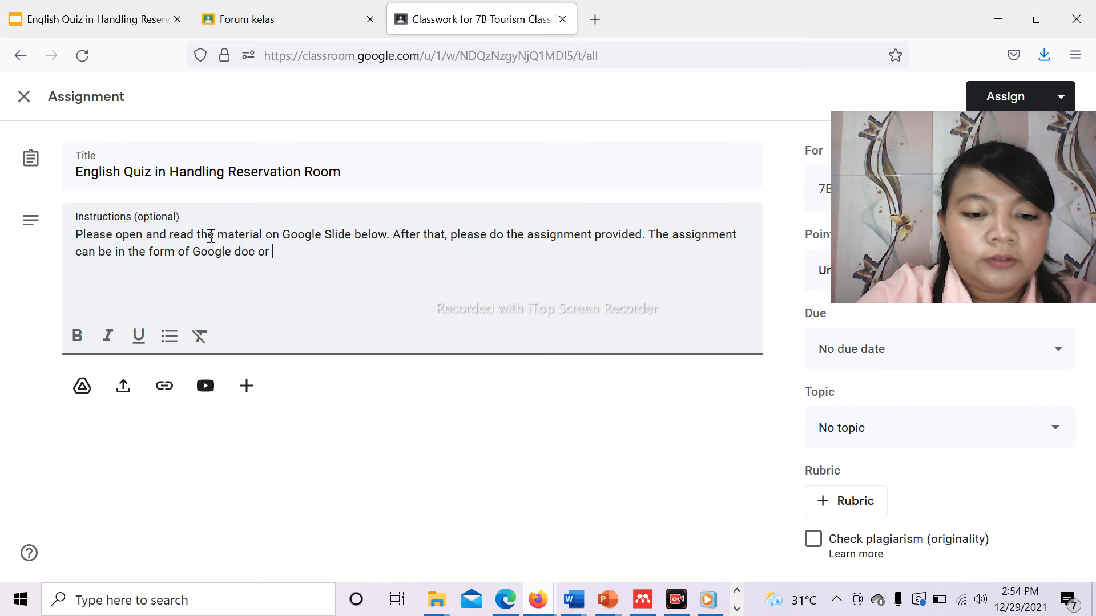
pyautogui.write(' Mic')
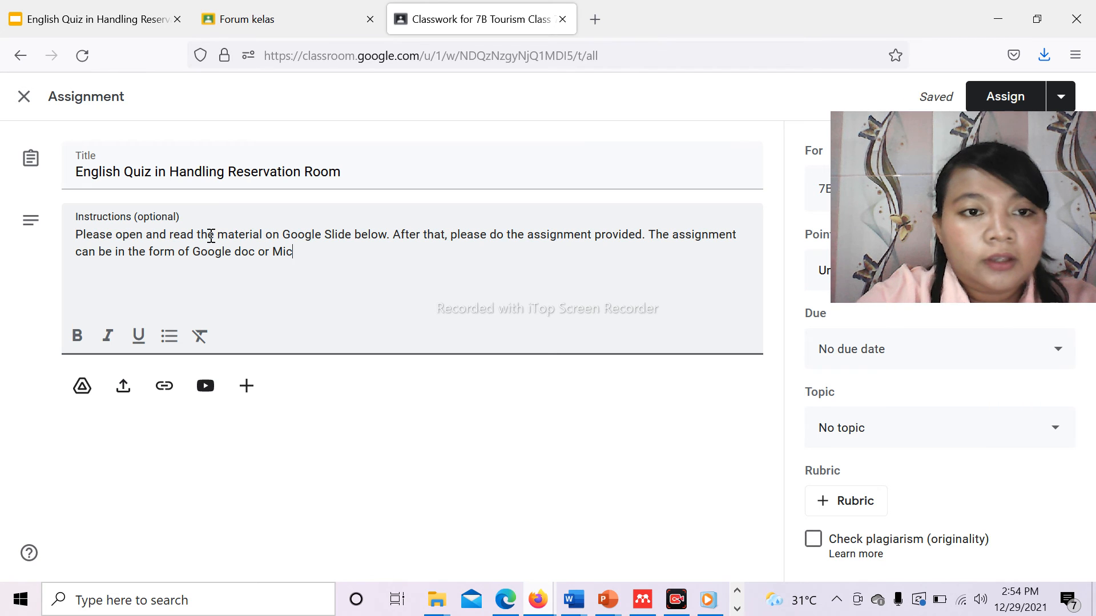
pyautogui.write('roso')
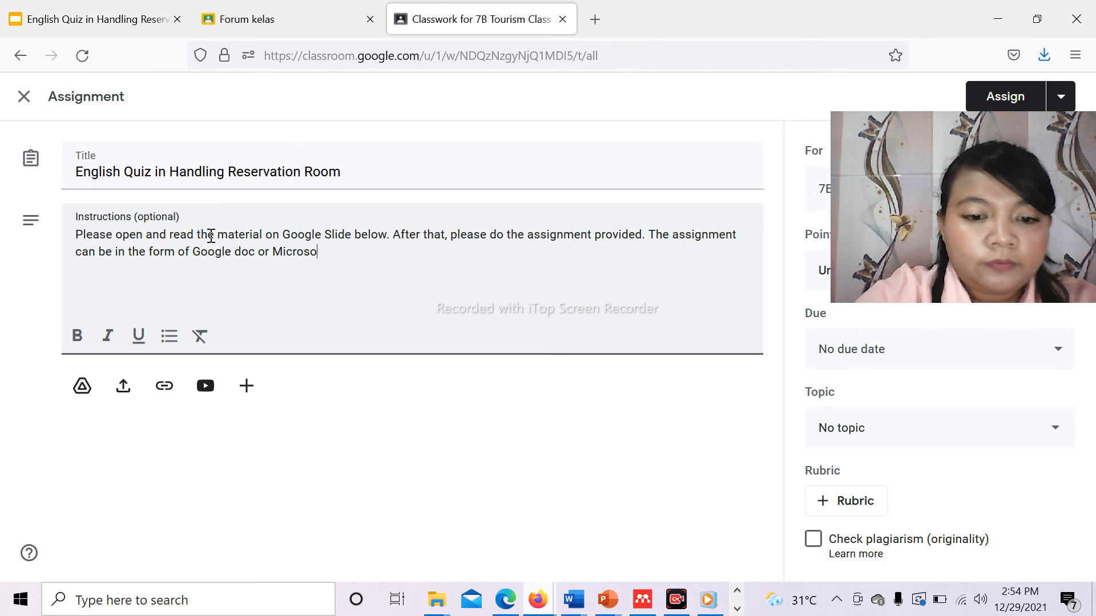
pyautogui.write('ft office')
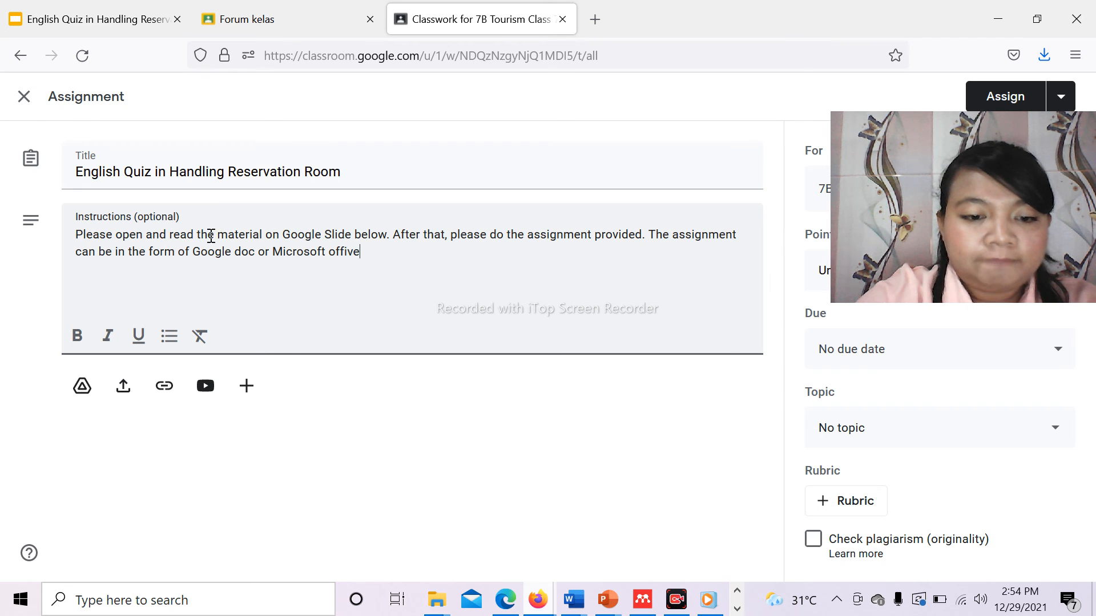
pyautogui.press('BackSpace')
pyautogui.press('BackSpace')
pyautogui.press('BackSpace')
pyautogui.press('BackSpace')
pyautogui.press('BackSpace')
pyautogui.press('BackSpace')
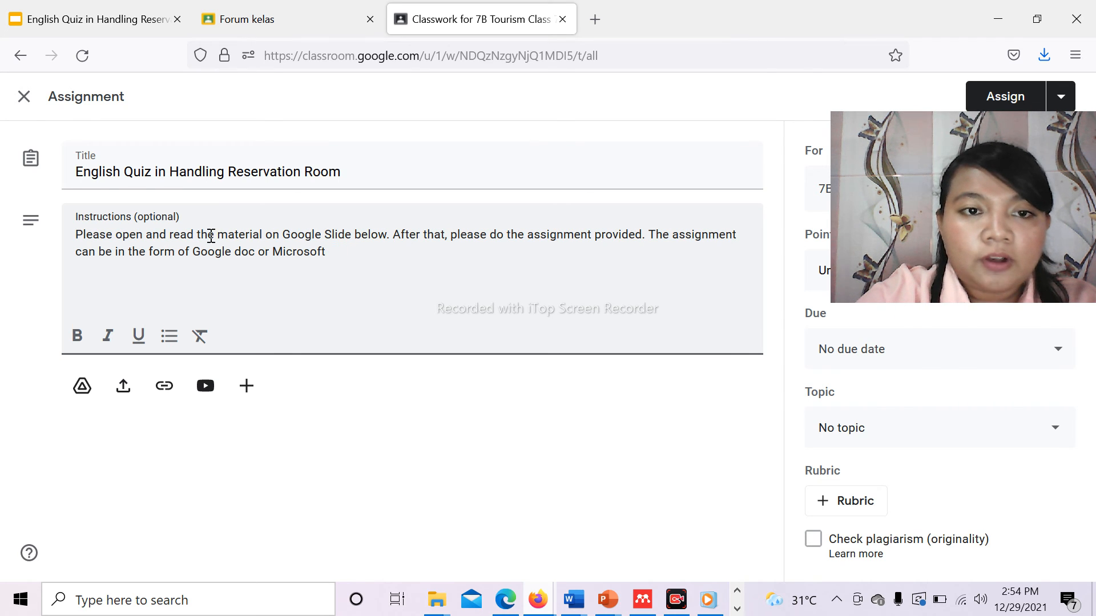
pyautogui.write('word')
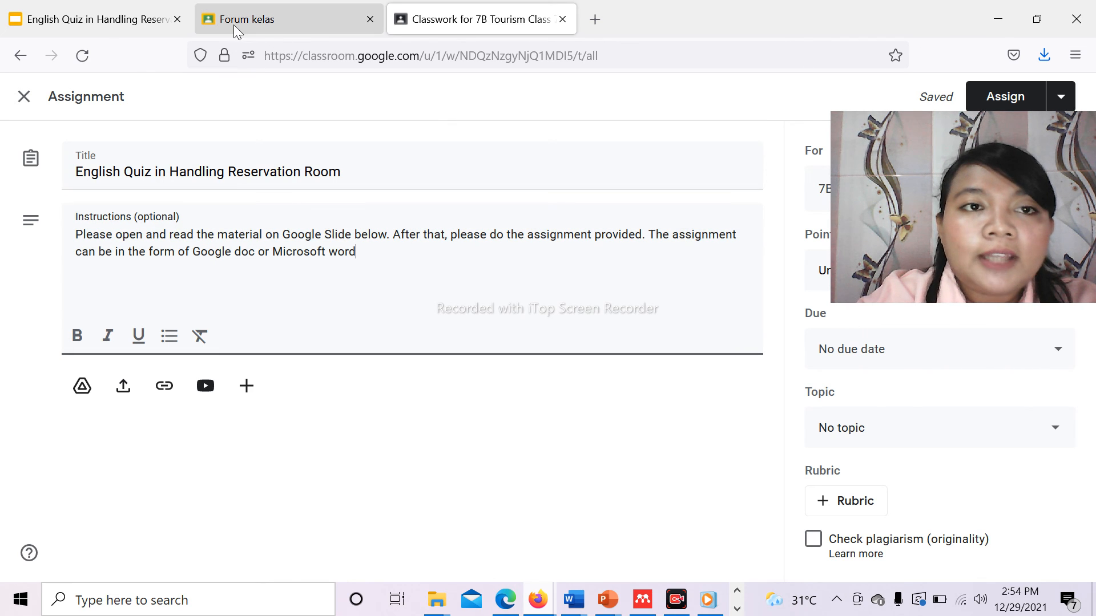
# - Switch to the English Quiz in Handling Reservation presentation and copy its share link
pyautogui.click(142, 19)
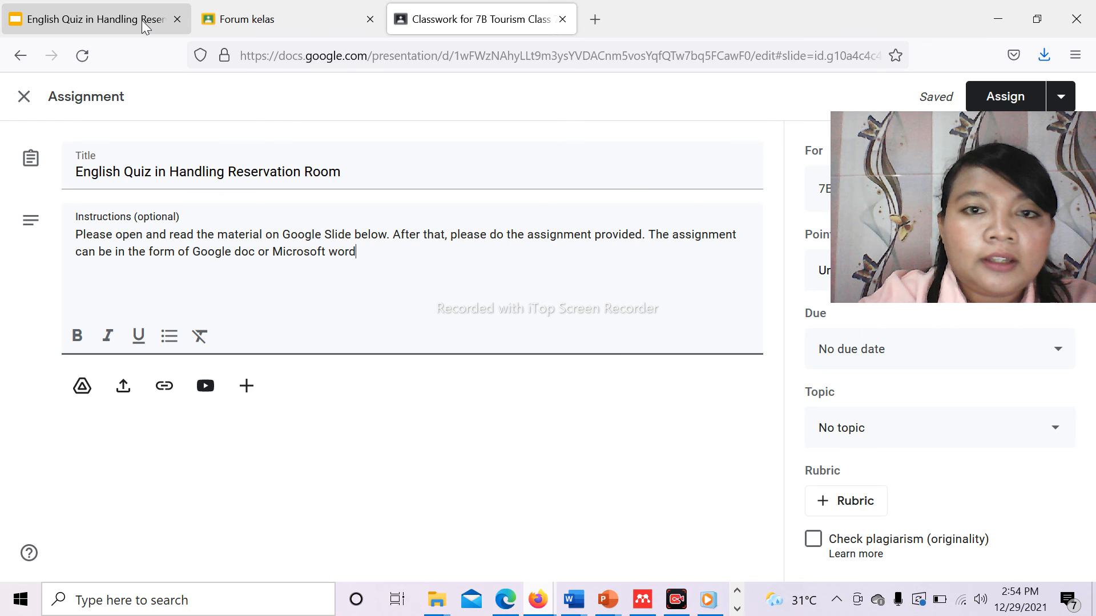
pyautogui.moveTo(1014, 186); pyautogui.dragTo(1062, 302)
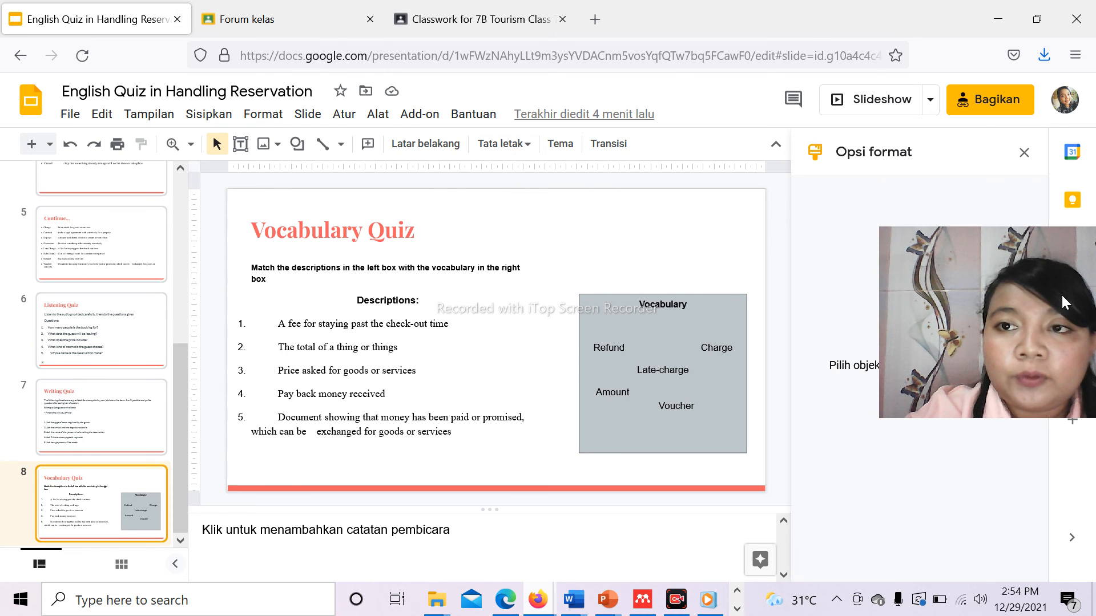
pyautogui.click(982, 106)
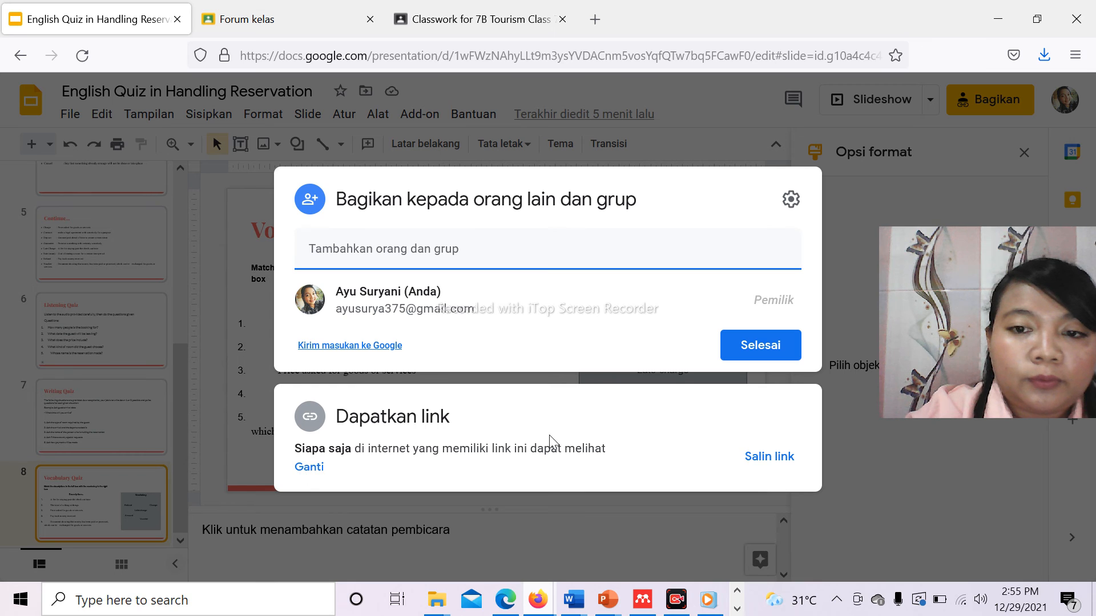
pyautogui.click(756, 466)
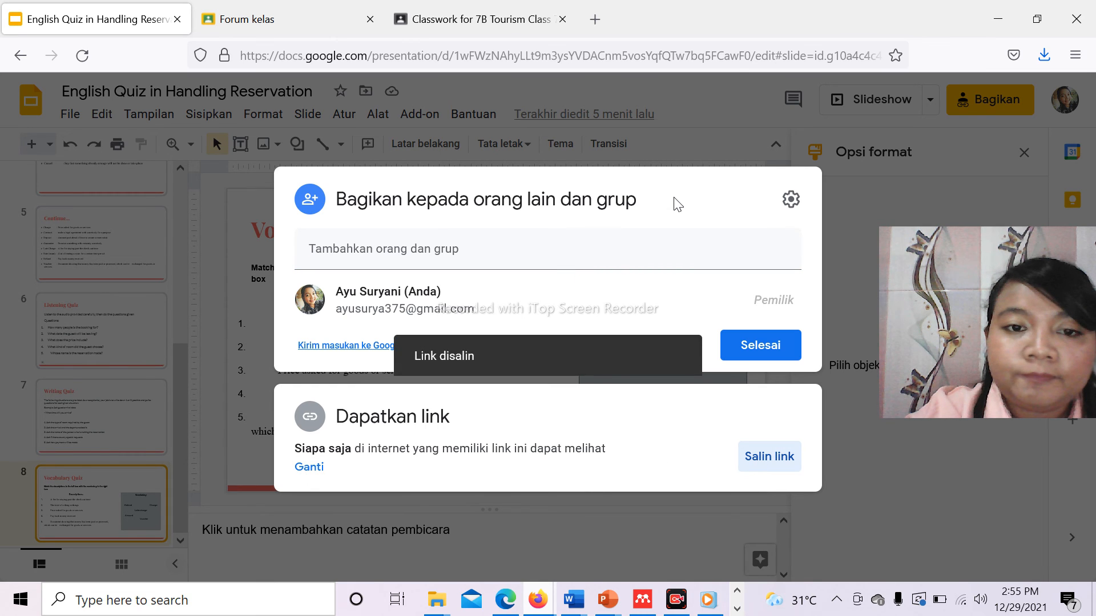
# - Return to the assignment draft in Google Classroom and attach the copied presentation link
pyautogui.click(507, 24)
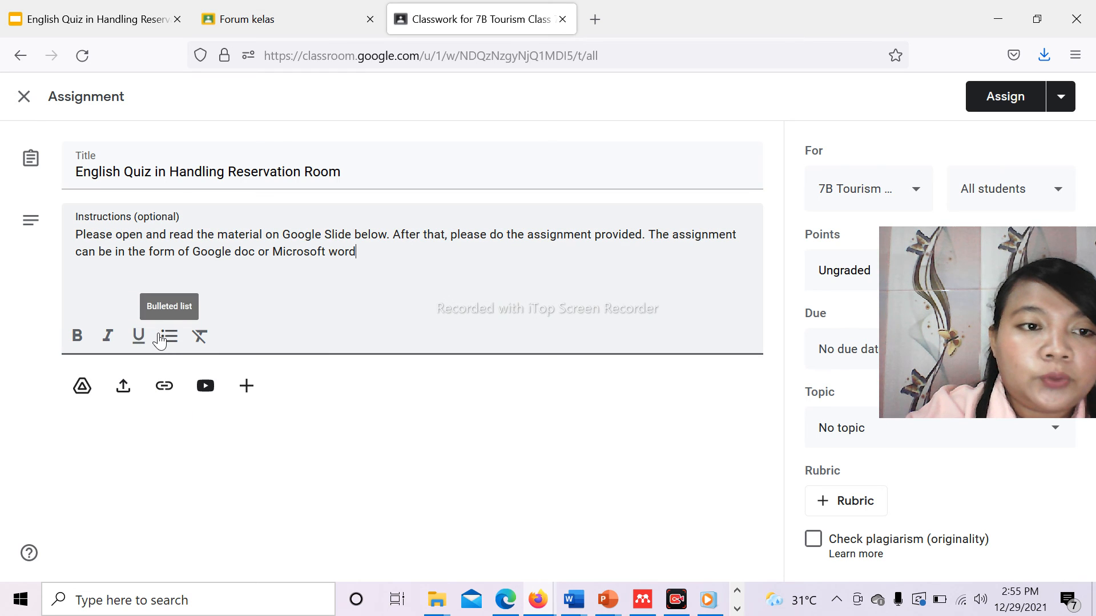
pyautogui.click(164, 387)
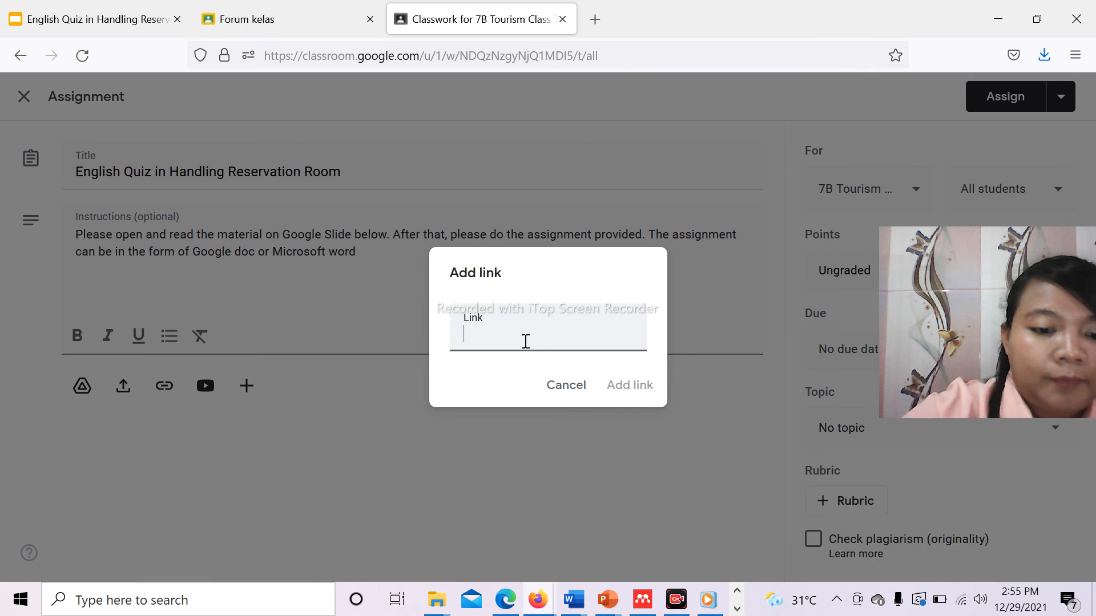
pyautogui.hotkey('ctrl', 'v')
pyautogui.click(630, 386)
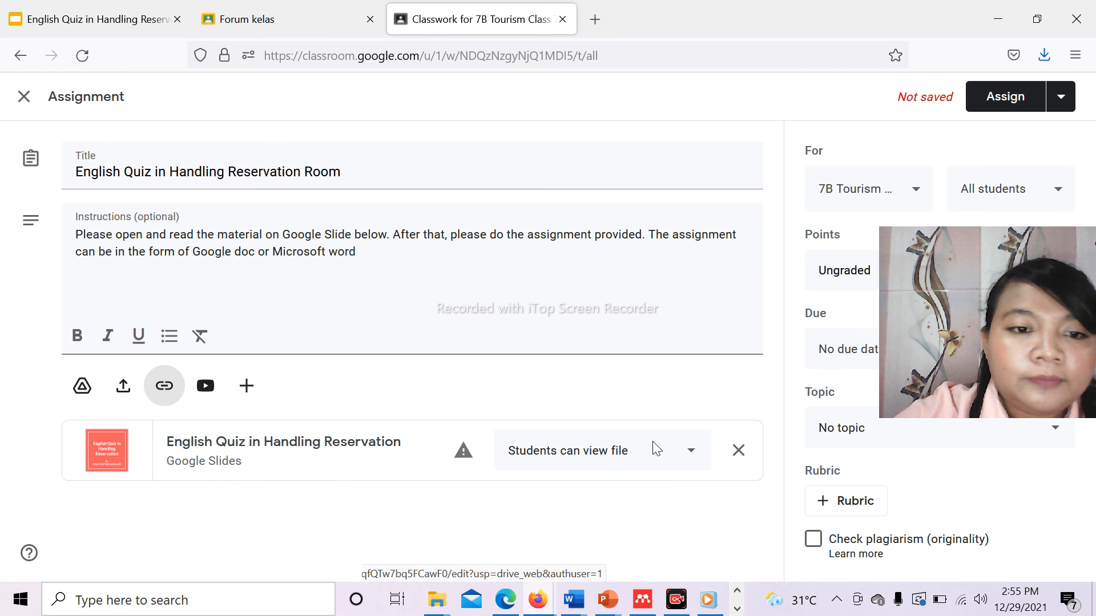
# - Set the assignment's due date to Dec 31, 2021 with the due time 11:59 PM
pyautogui.moveTo(872, 361); pyautogui.dragTo(499, 445)
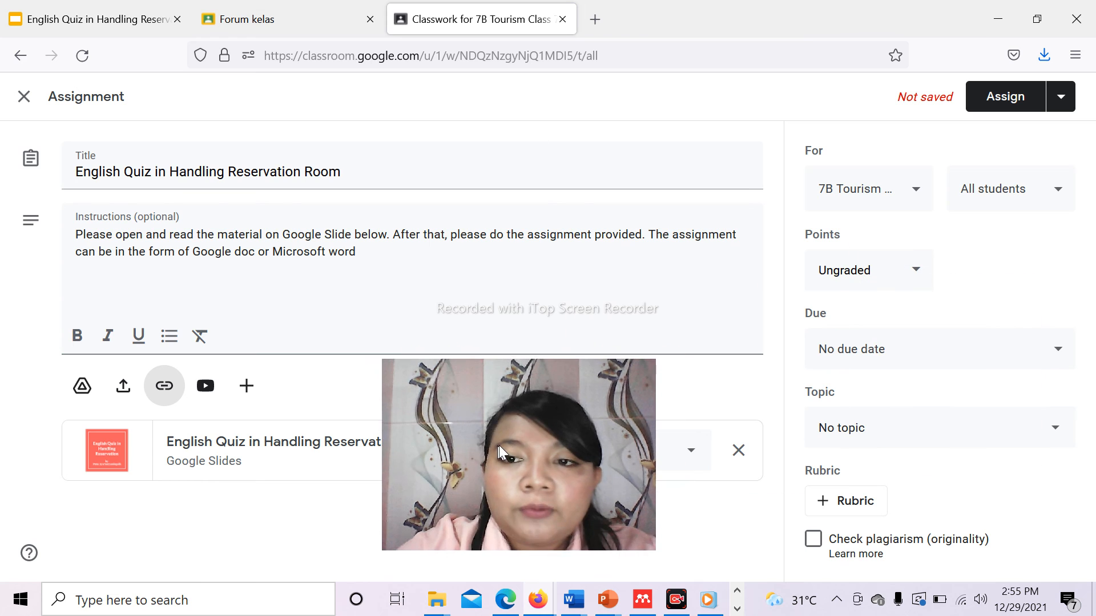
pyautogui.click(1056, 360)
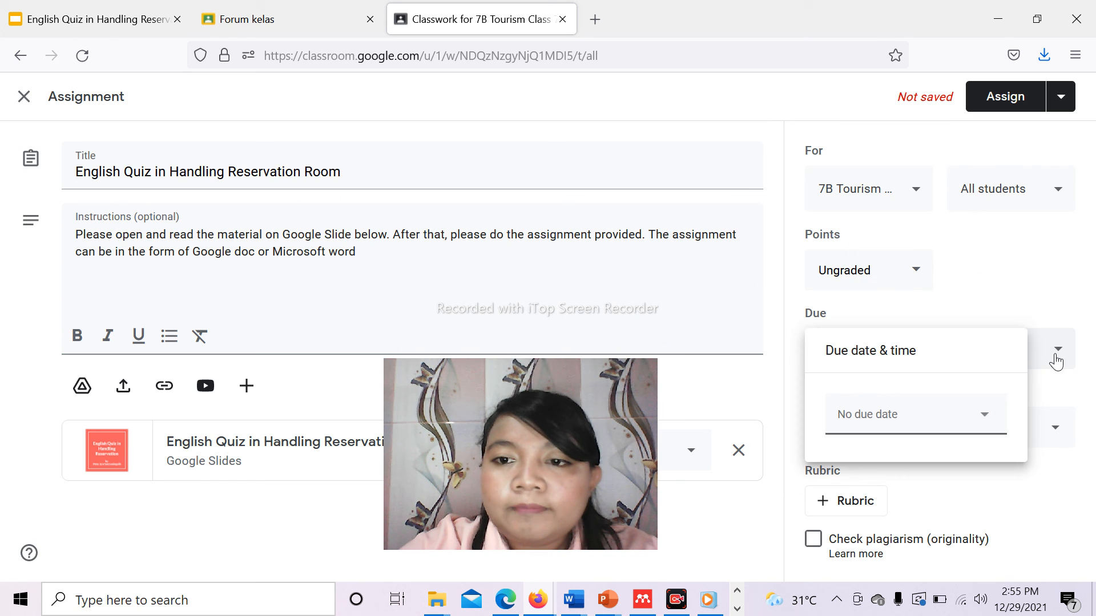
pyautogui.click(986, 419)
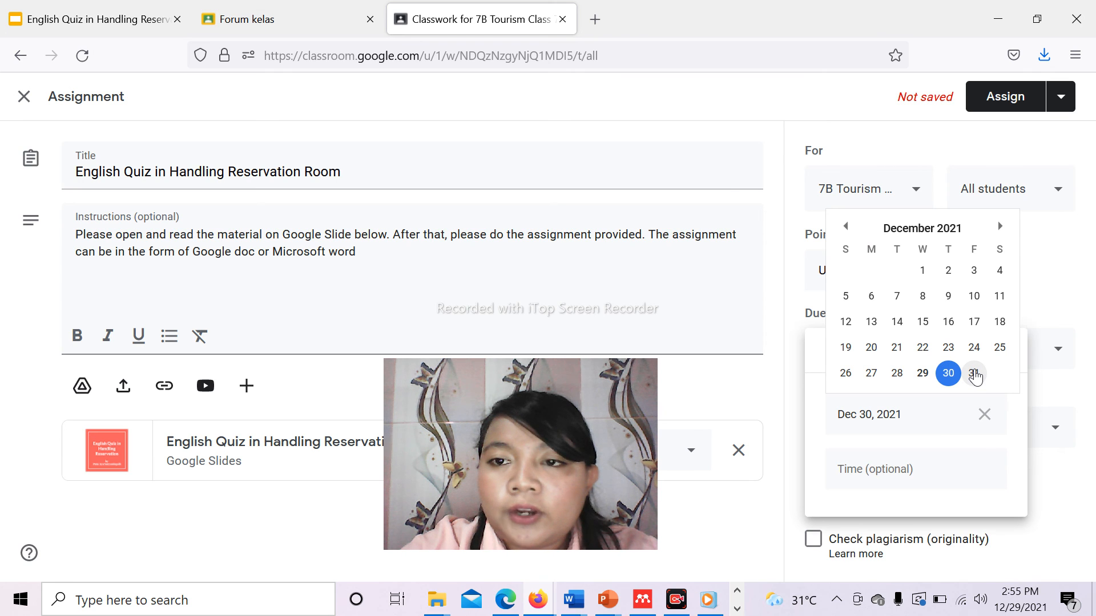
pyautogui.click(975, 375)
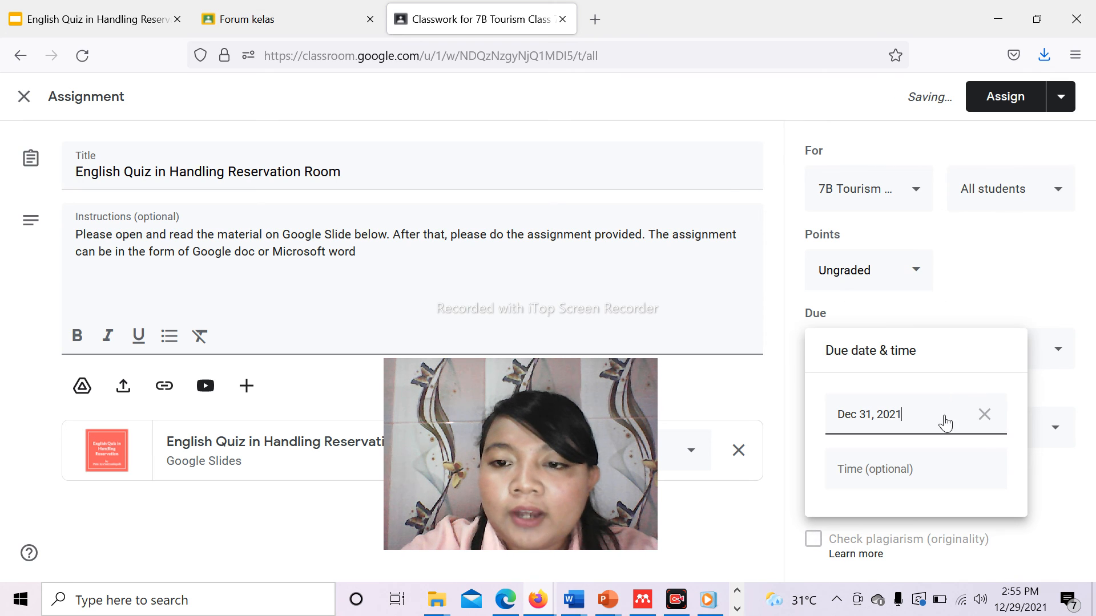
pyautogui.click(903, 473)
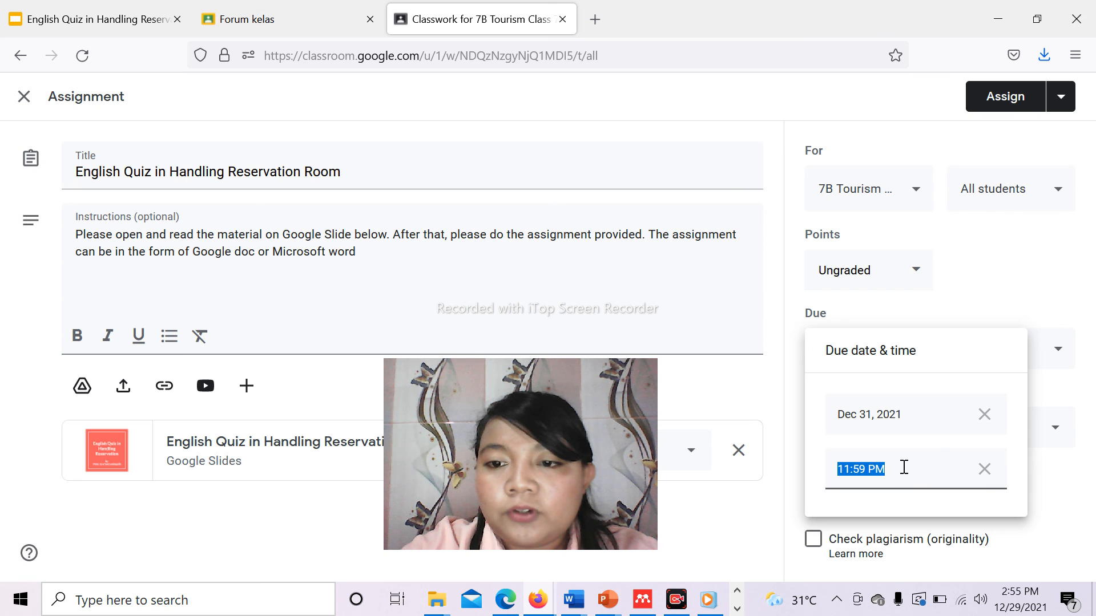
pyautogui.click(903, 467)
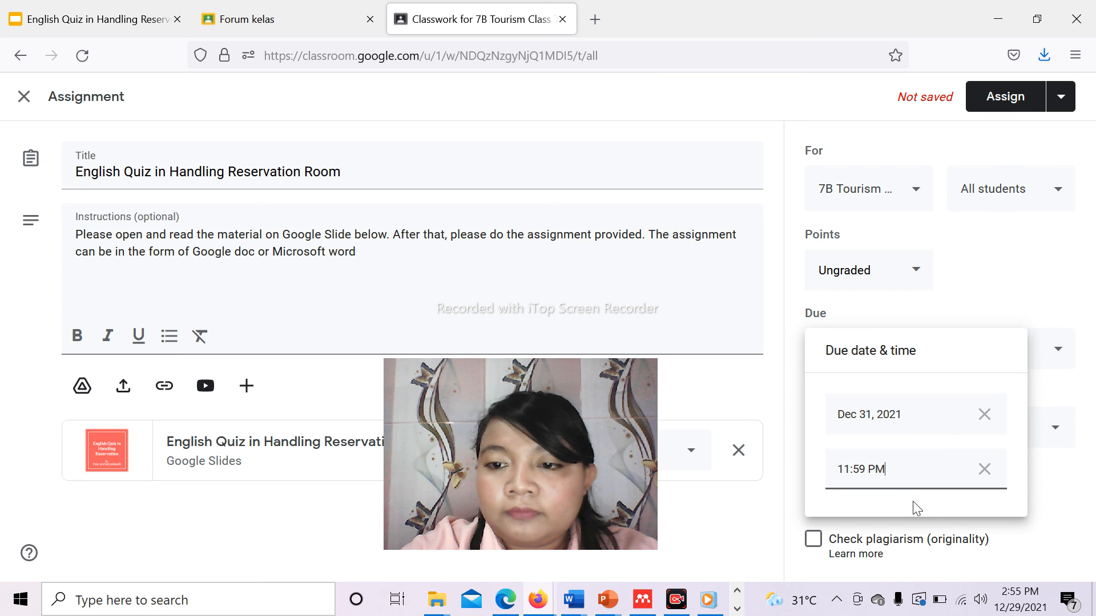
pyautogui.click(1083, 415)
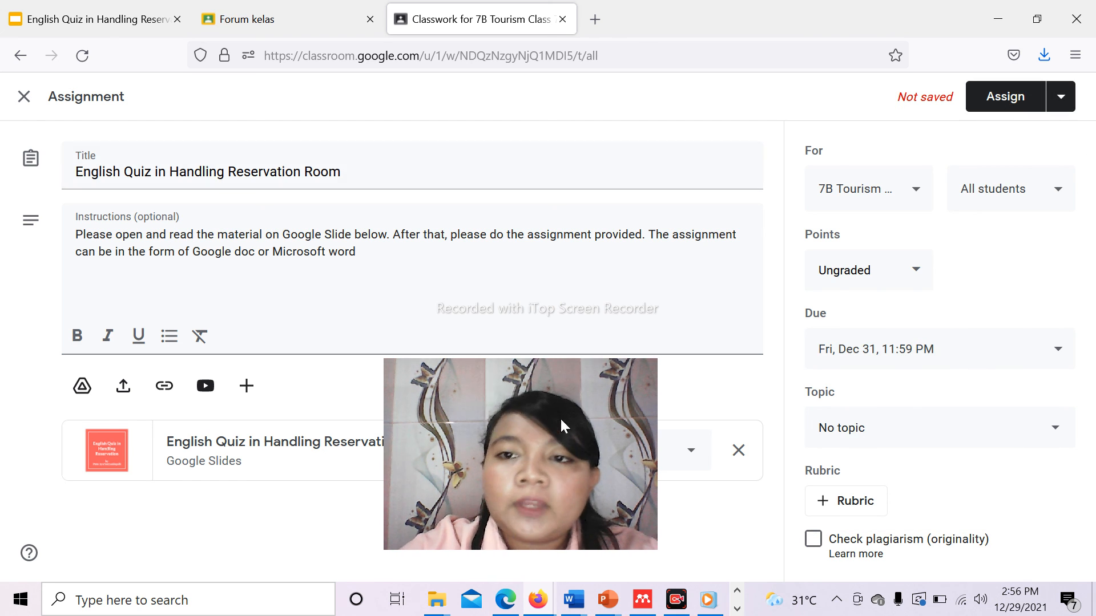
pyautogui.moveTo(1094, 186); pyautogui.dragTo(1095, 399)
pyautogui.click(1008, 282)
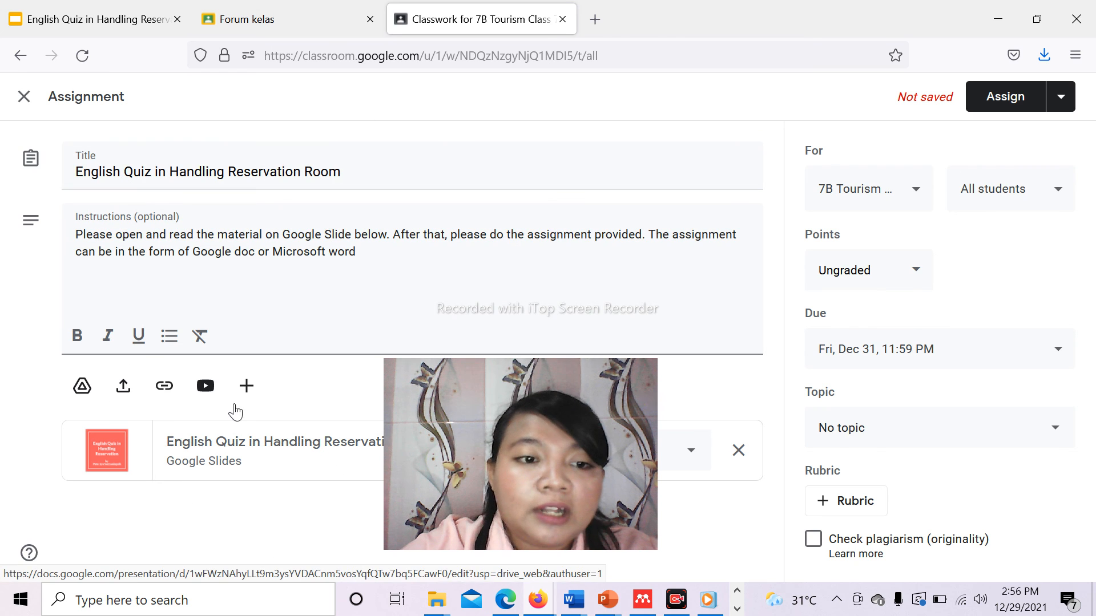
pyautogui.moveTo(512, 379); pyautogui.dragTo(942, 406)
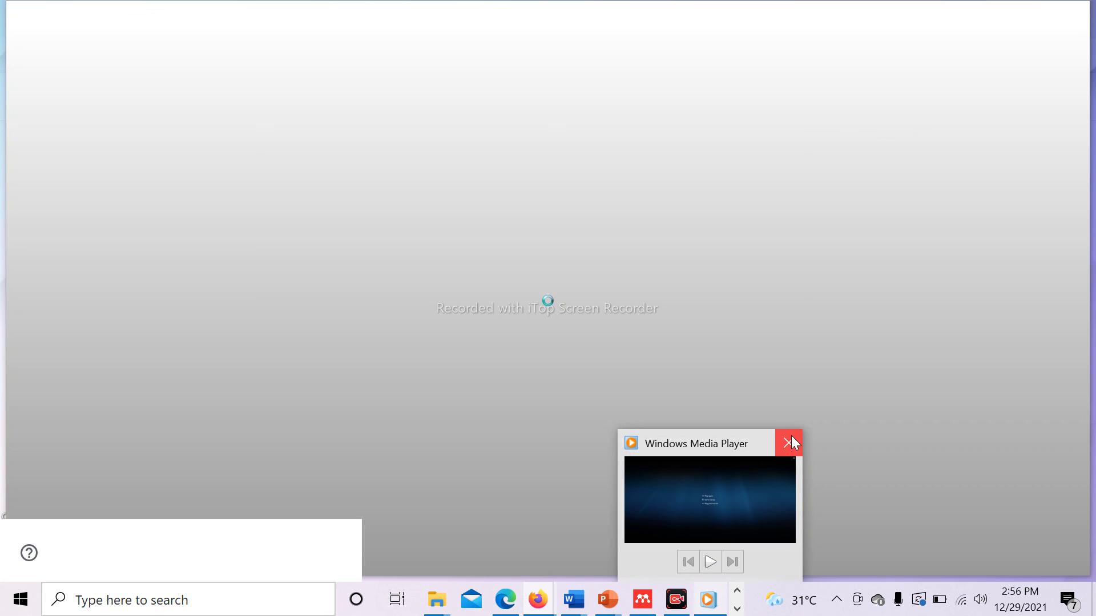
# - Close the Windows Media Player window
pyautogui.click(790, 436)
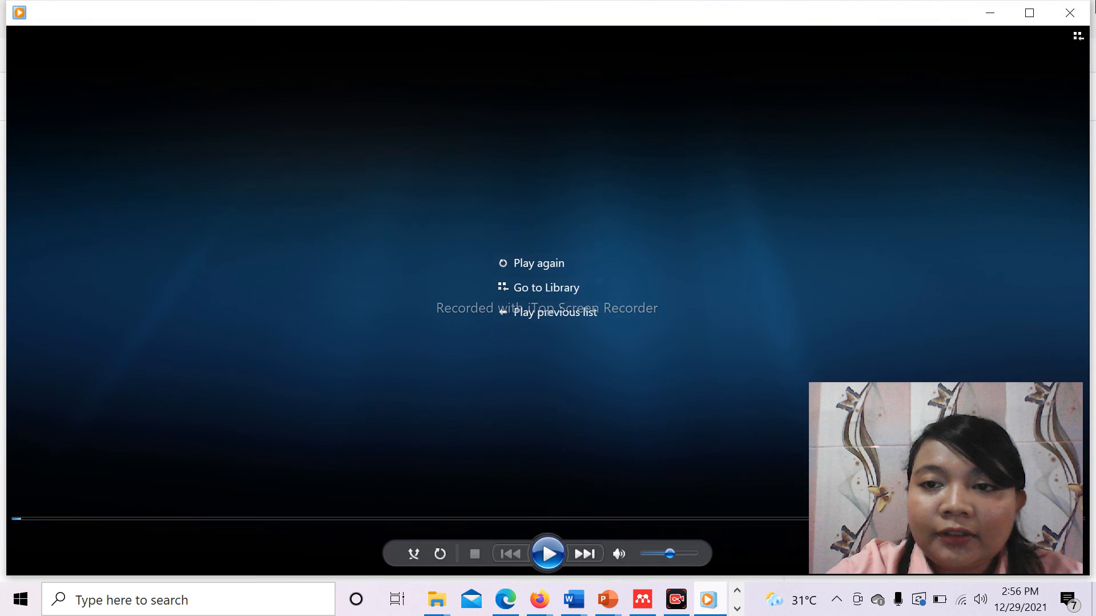
pyautogui.click(1071, 14)
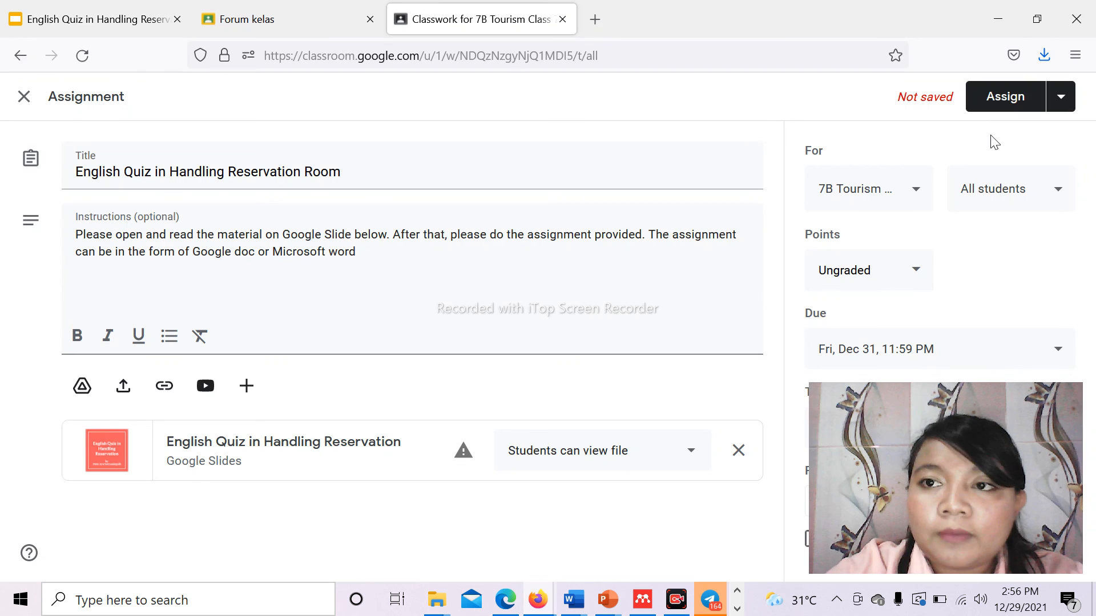
# - Post the assignment to the class, letting Classroom create and attach a copy of the English Quiz in Handling Reservation file
pyautogui.click(1005, 106)
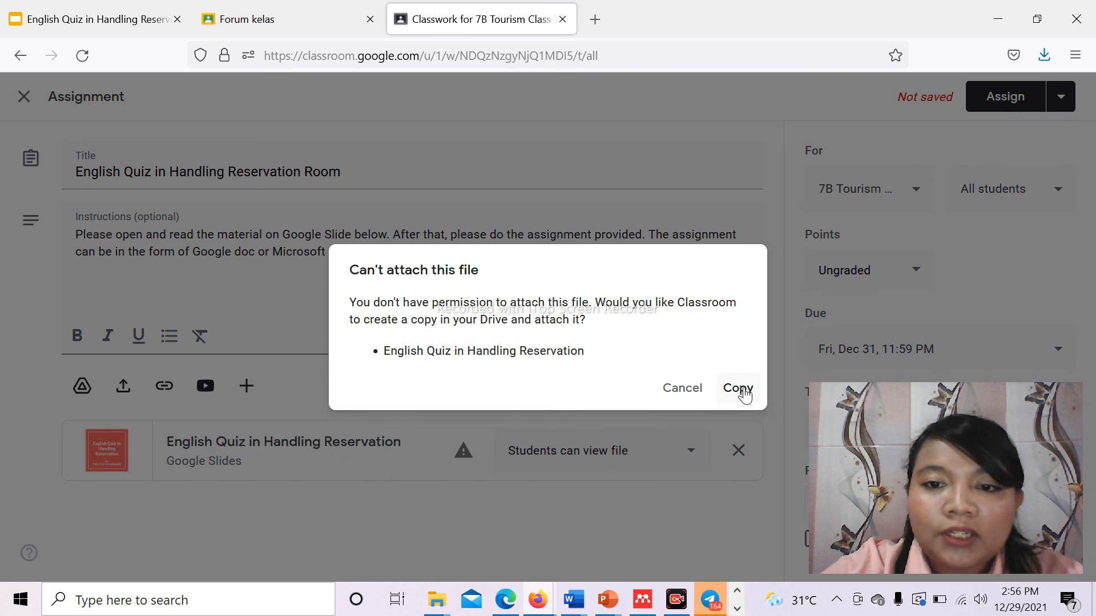
pyautogui.click(744, 392)
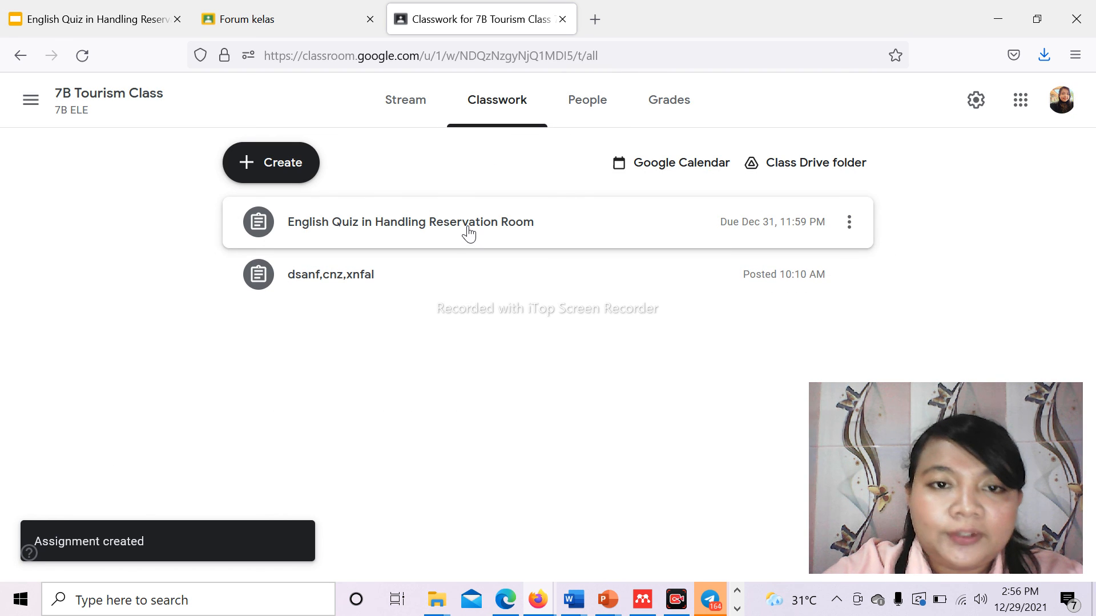
# - Open the slides attached to the posted English Quiz in Handling Reservation Room assignment and check their contents through slide 8
pyautogui.click(551, 237)
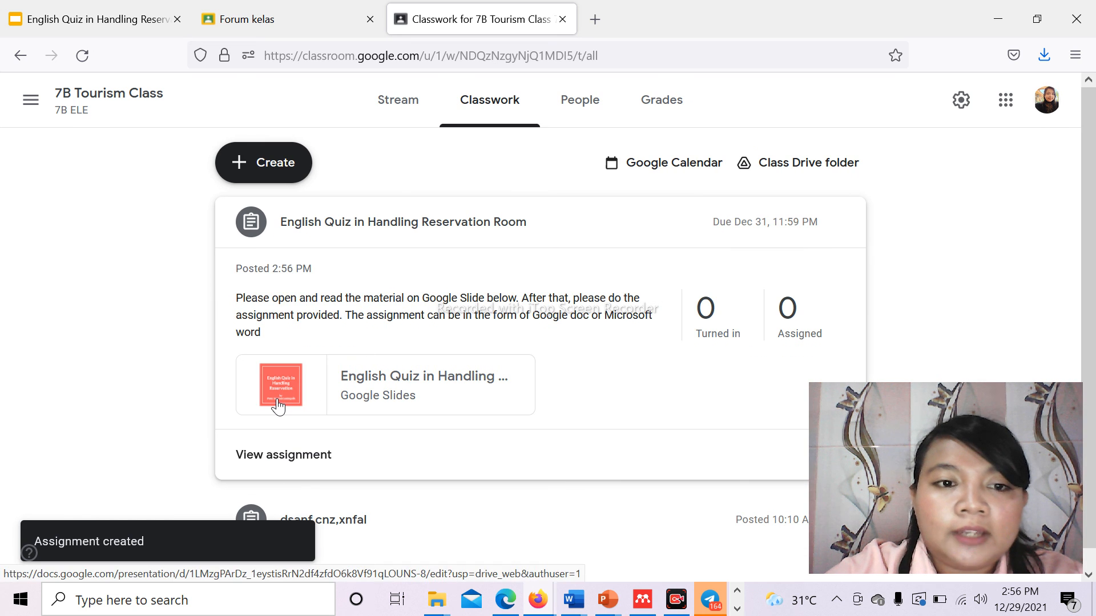
pyautogui.click(277, 402)
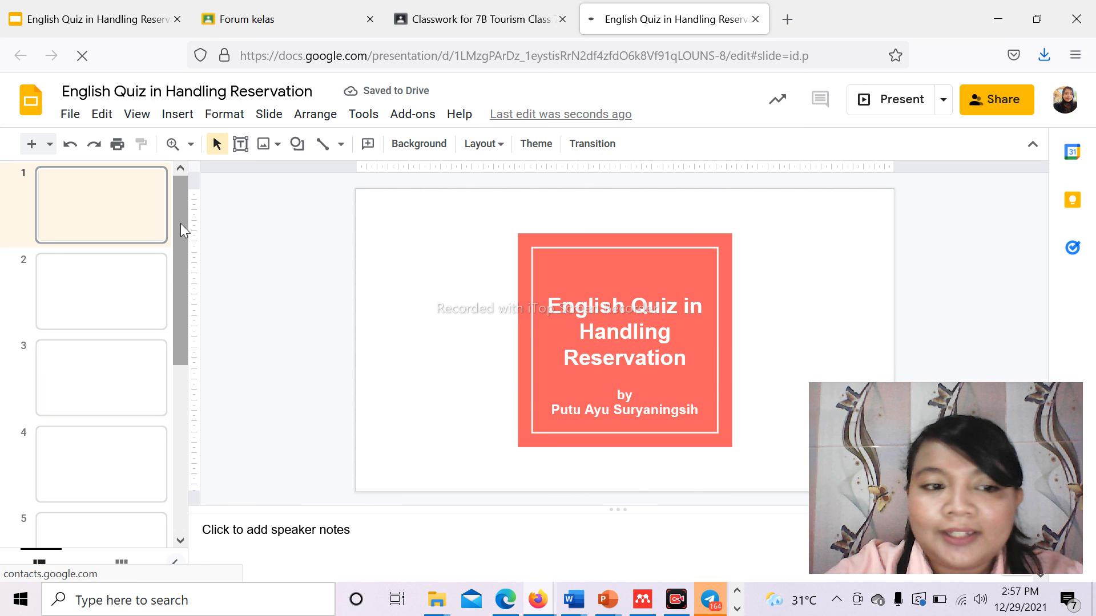
pyautogui.moveTo(180, 226); pyautogui.dragTo(179, 258)
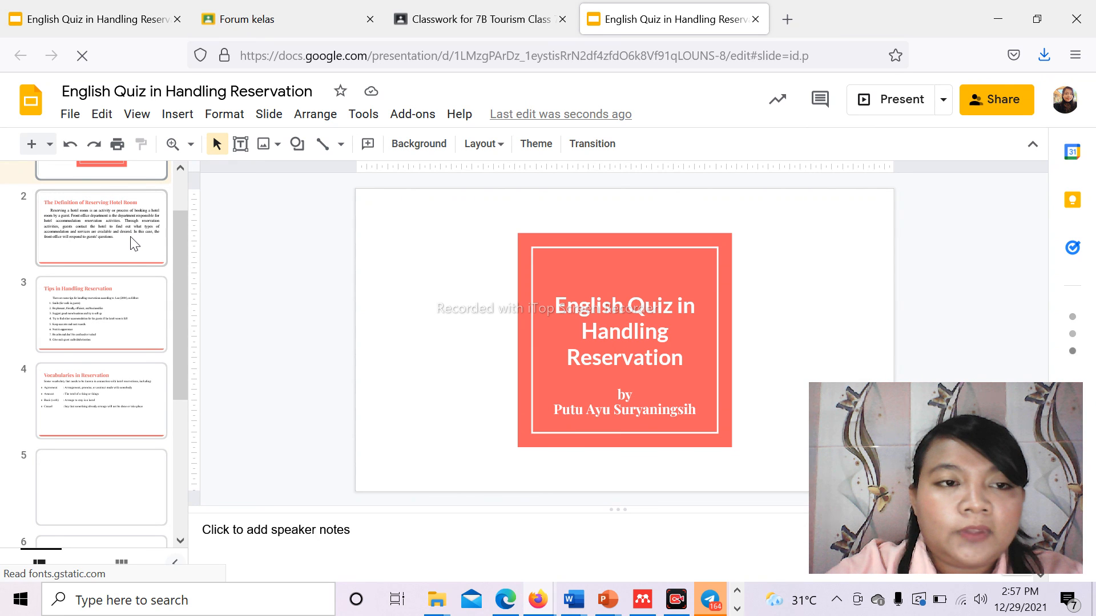
pyautogui.click(134, 244)
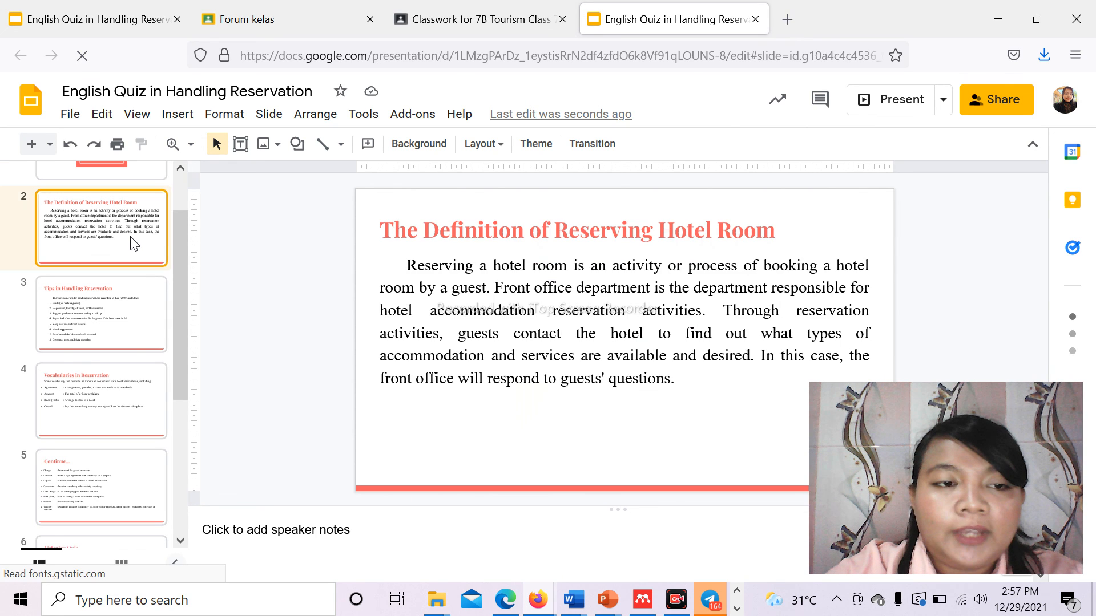
pyautogui.press('Down')
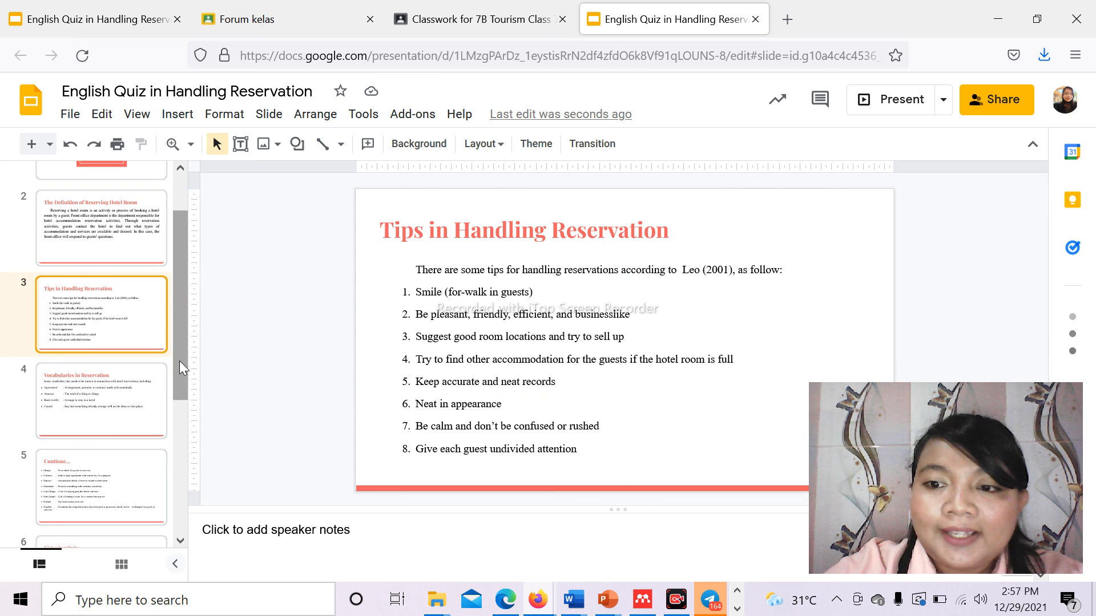
pyautogui.moveTo(176, 391); pyautogui.dragTo(174, 549)
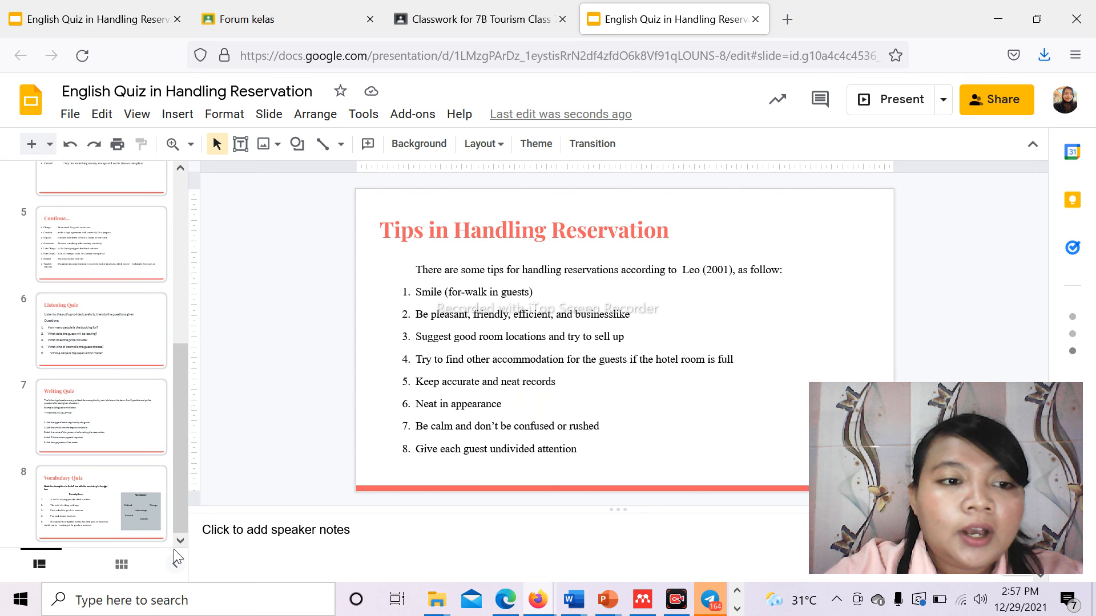